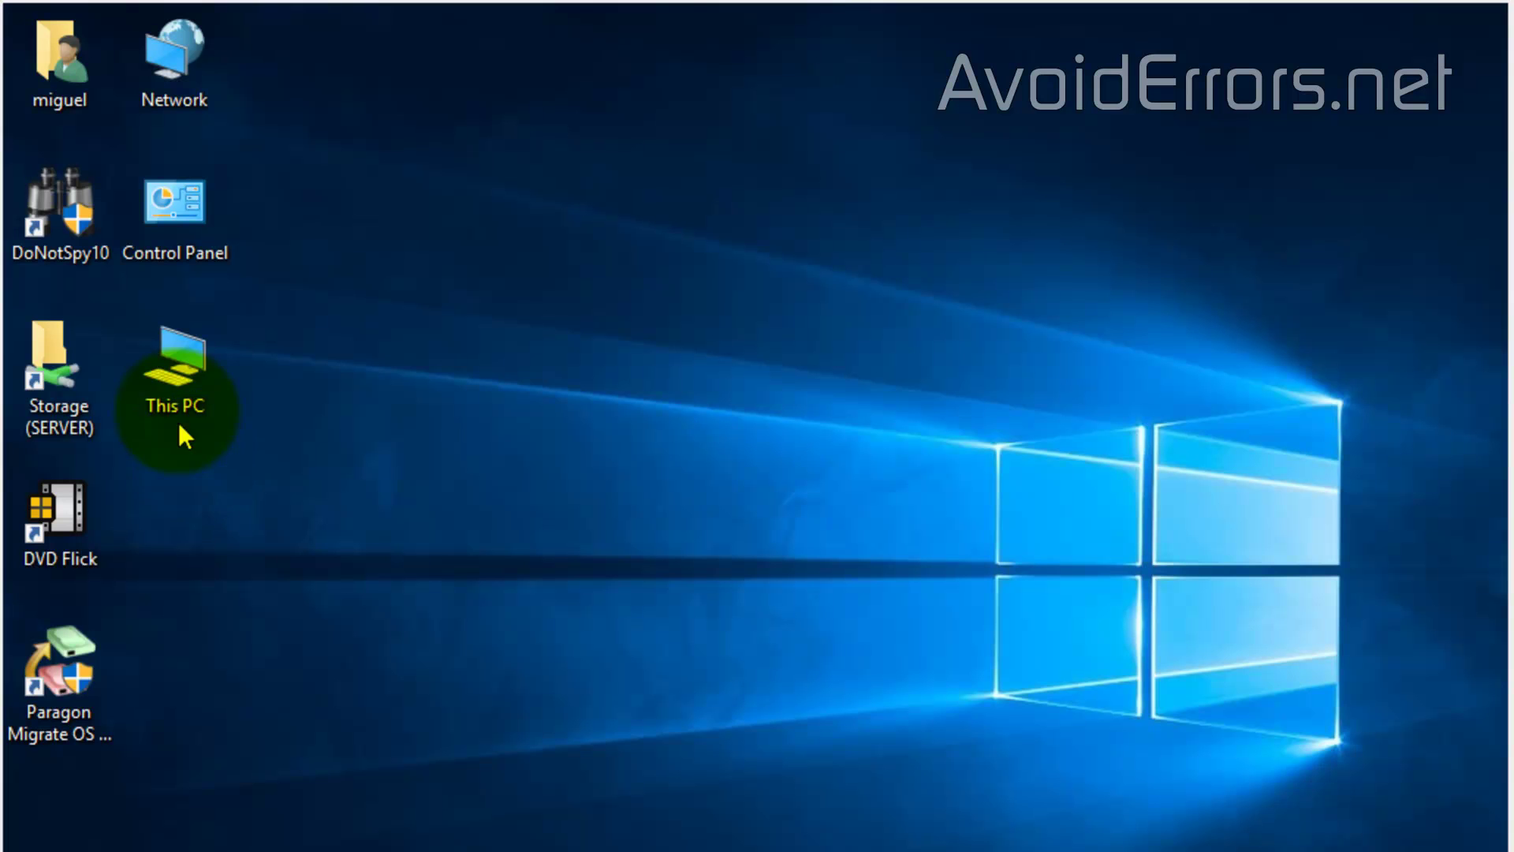
- Open Computer Management from This PC and switch to the Disk Management view
{"action": "right_click", "coordinate": [179, 386]}
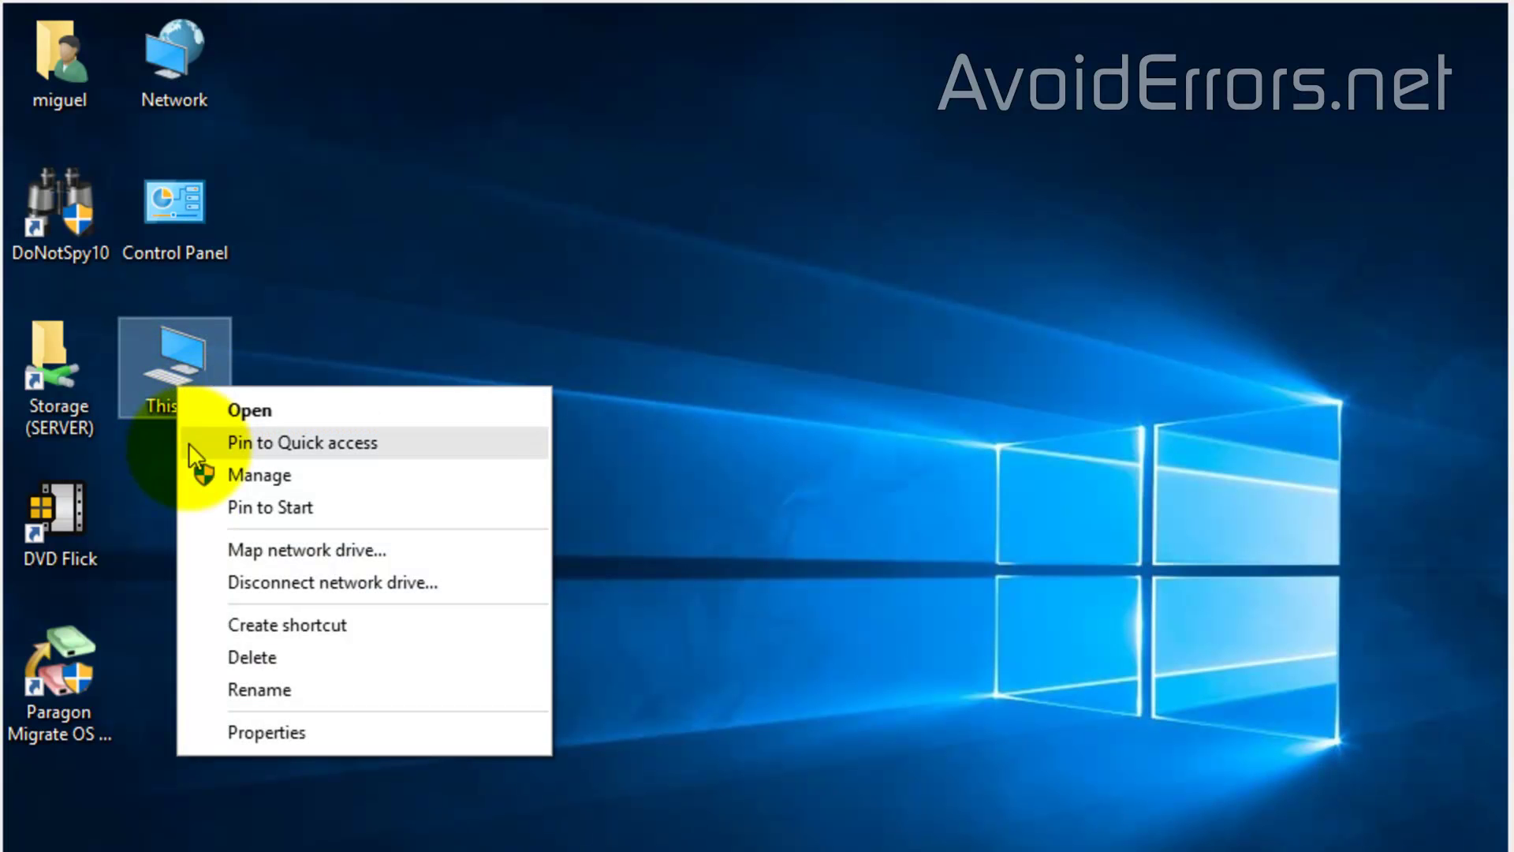
{"action": "left_click", "coordinate": [192, 478]}
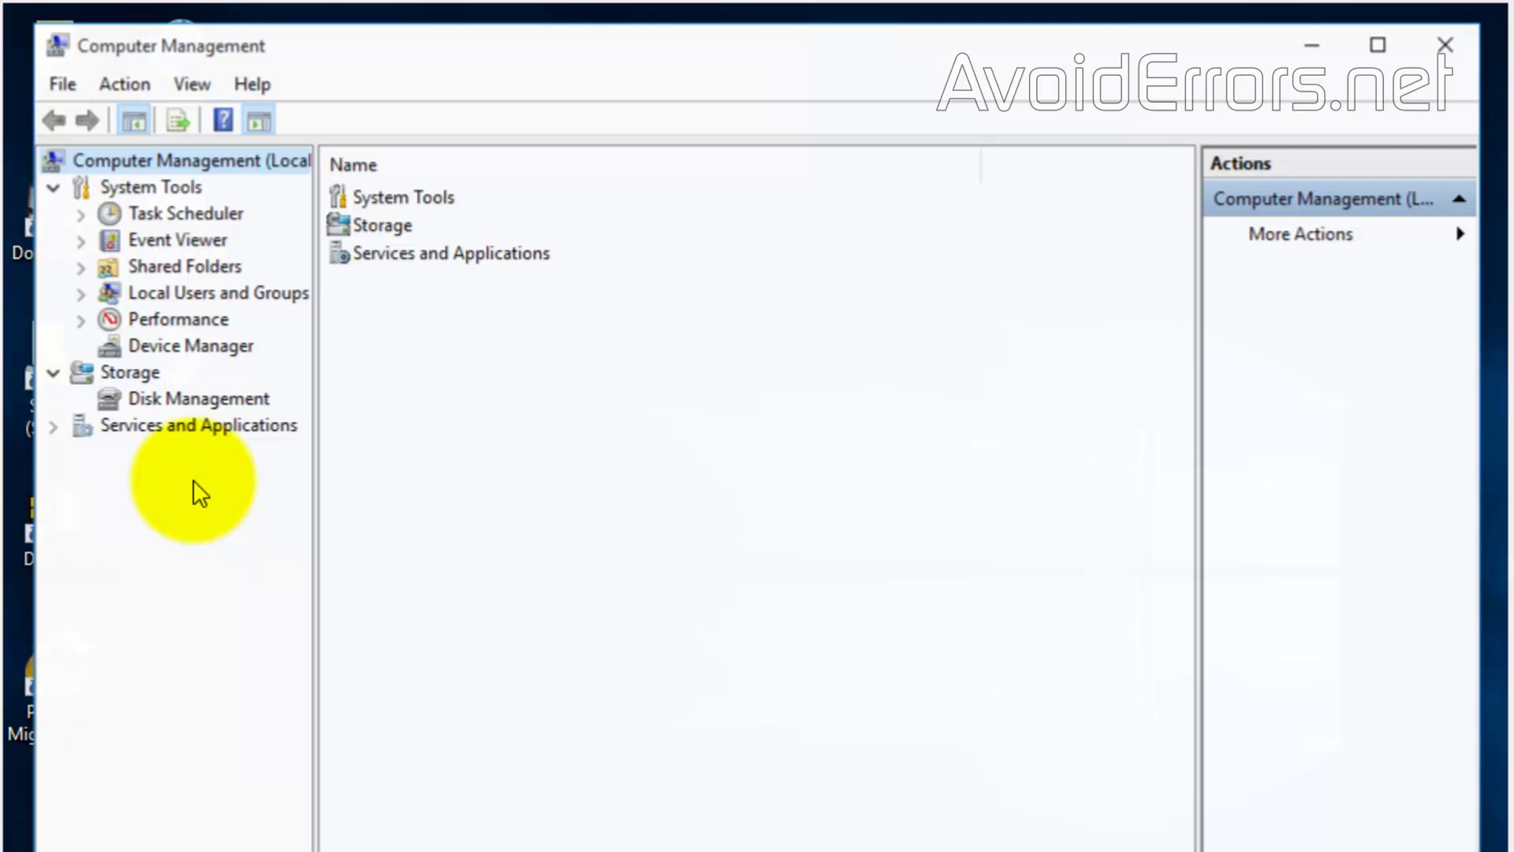
{"action": "left_click", "coordinate": [229, 400]}
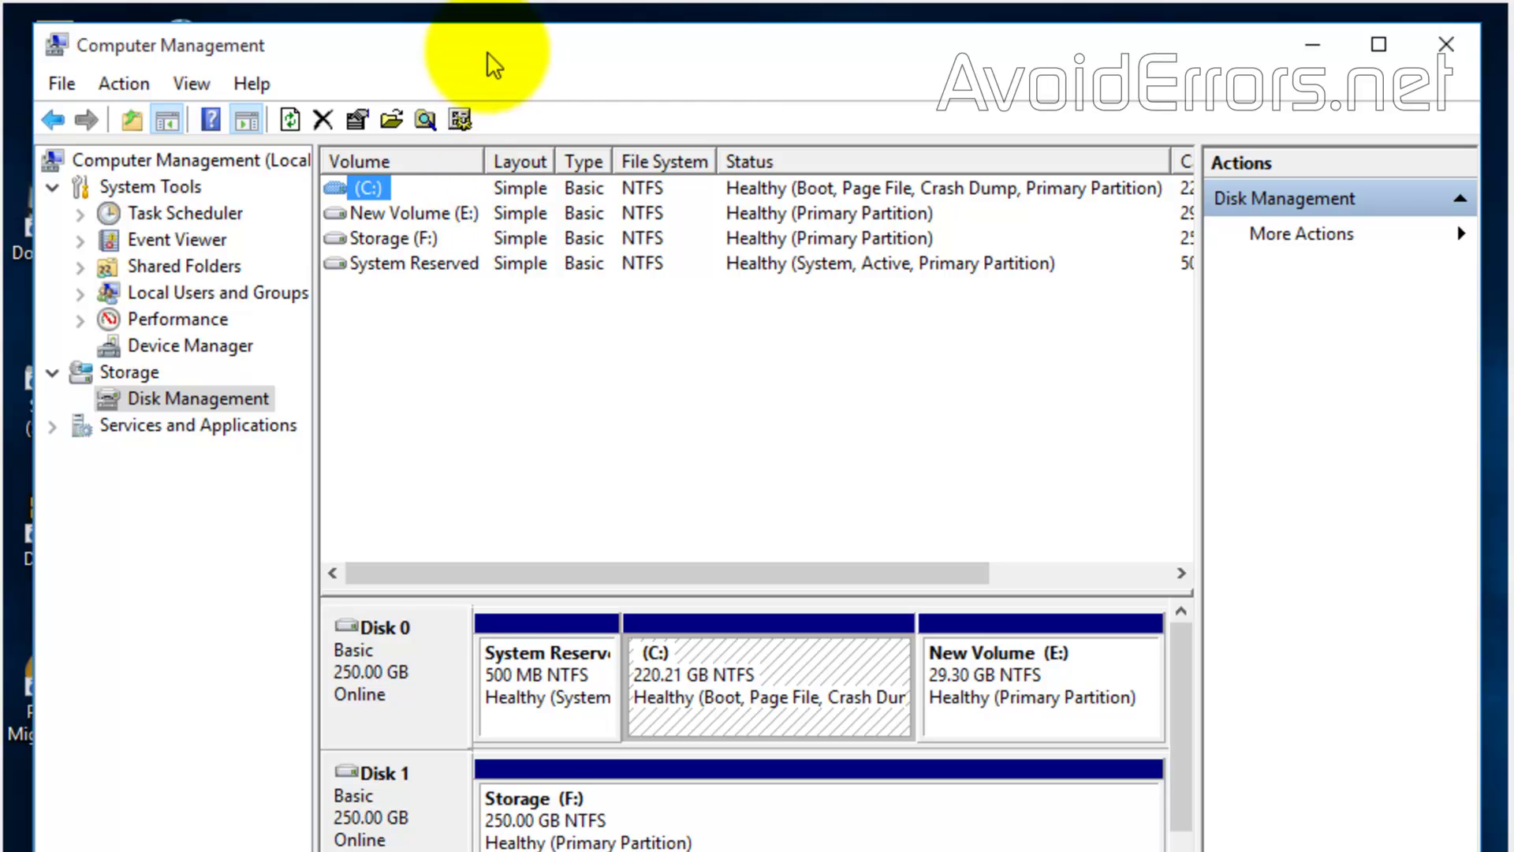
{"action": "left_click", "coordinate": [489, 50]}
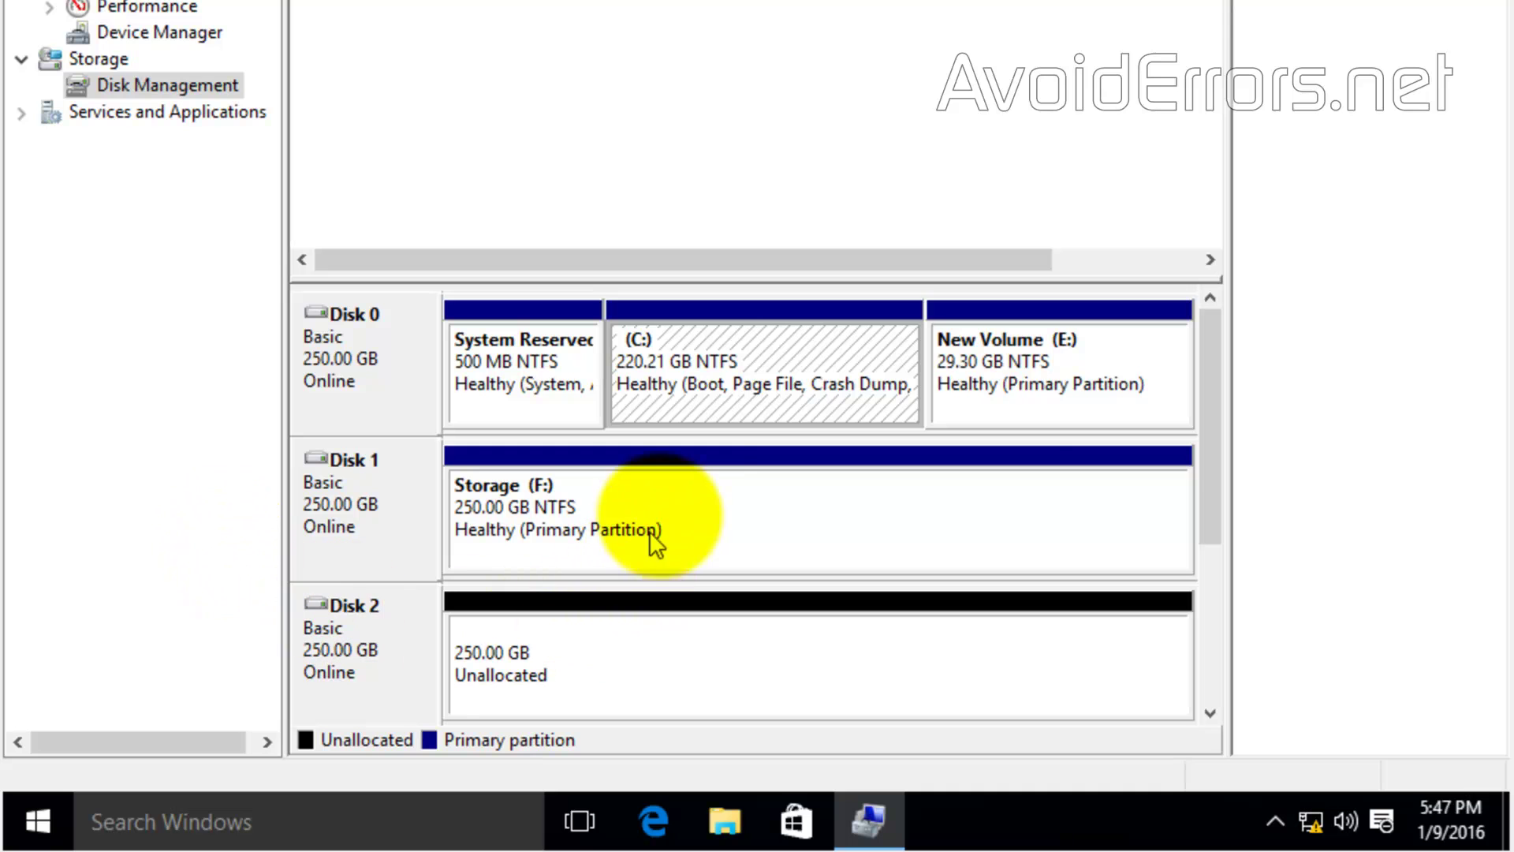
{"action": "right_click", "coordinate": [685, 457]}
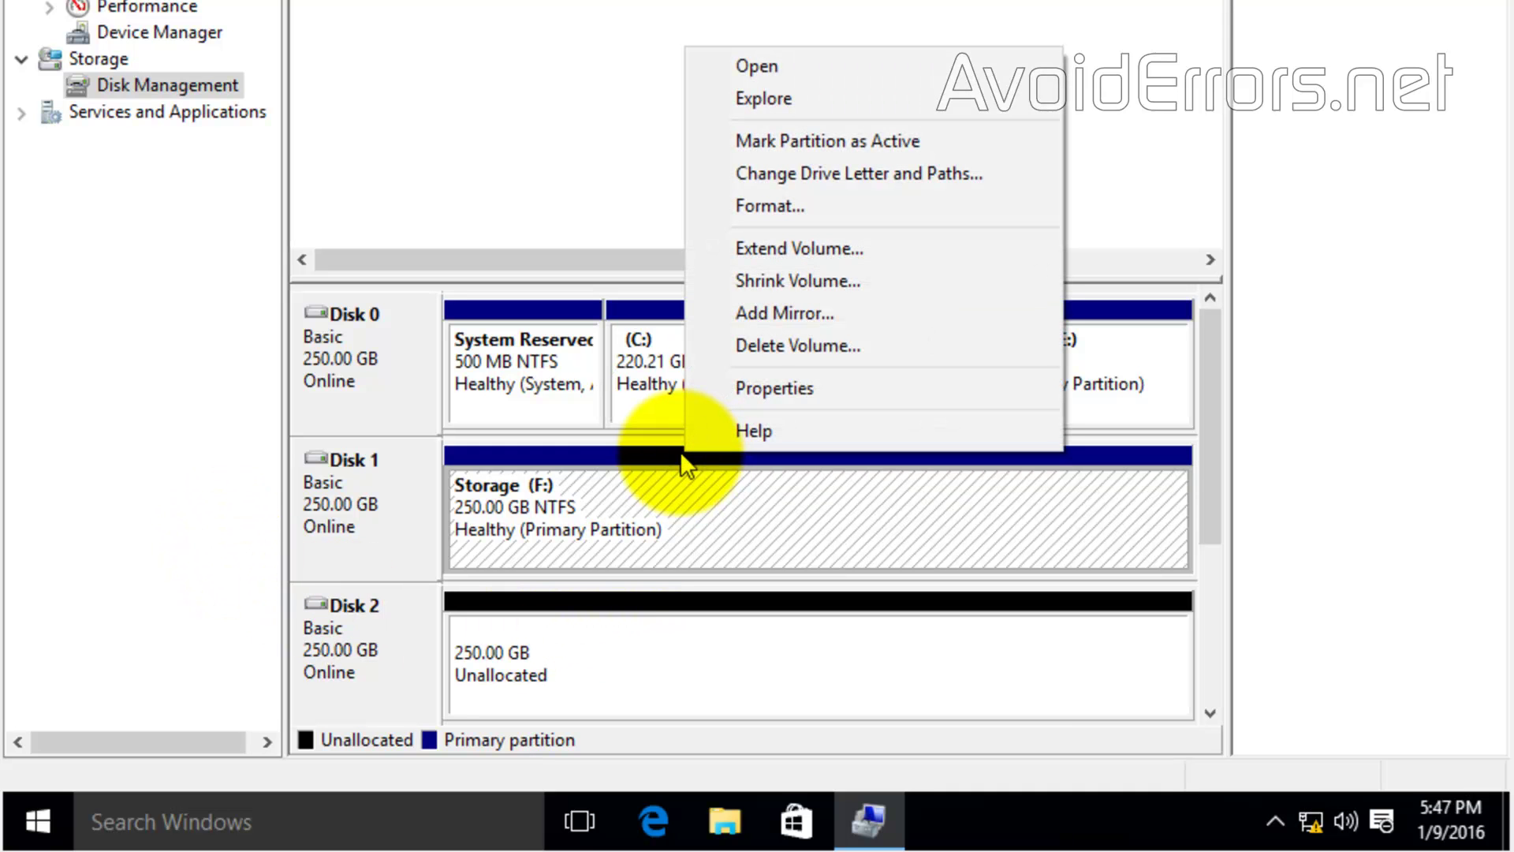
{"action": "left_click", "coordinate": [817, 63]}
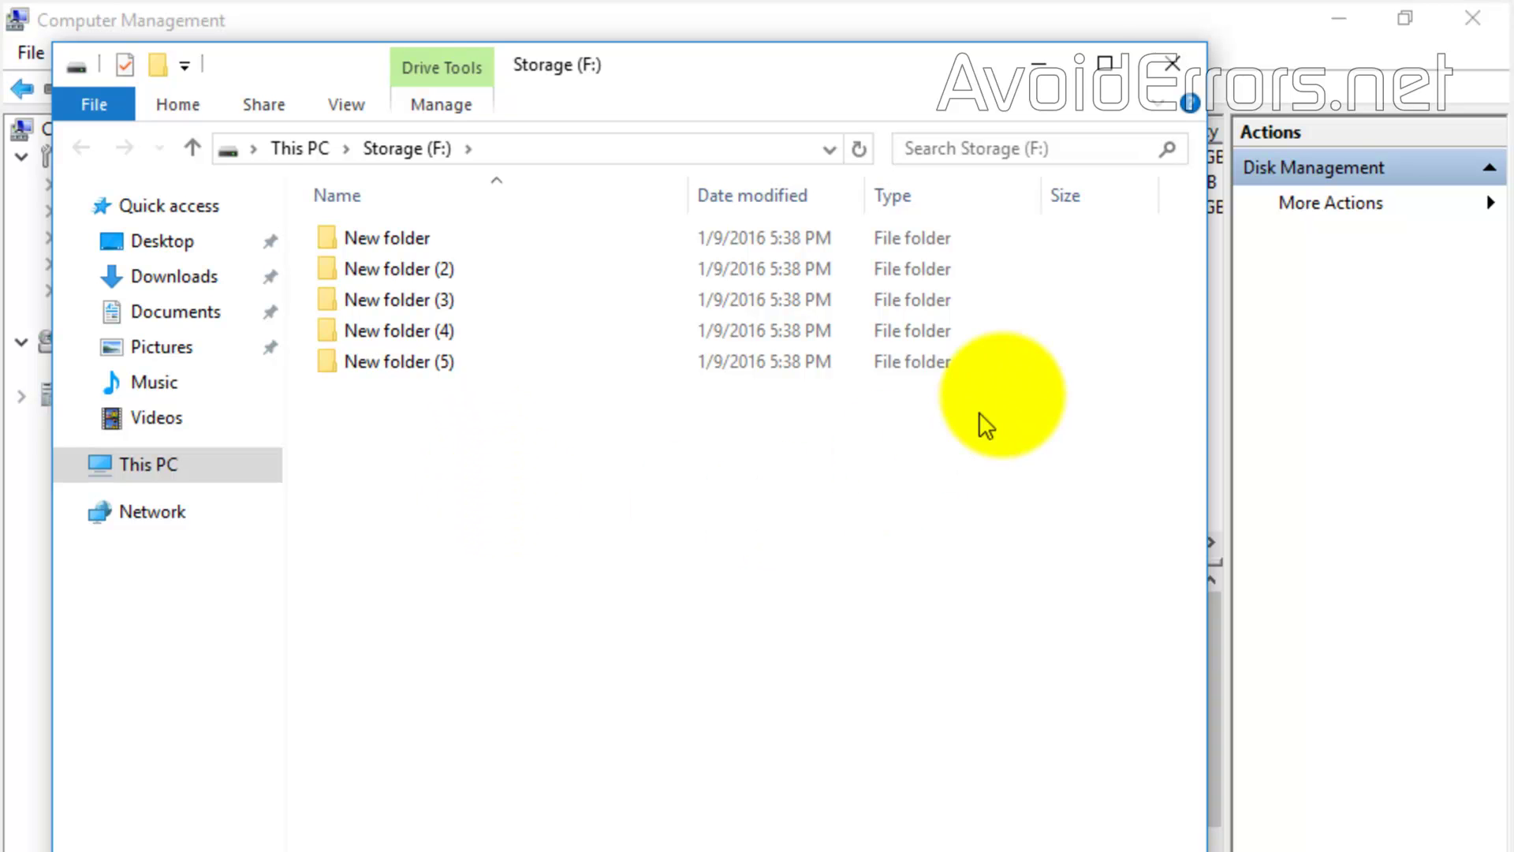
{"action": "left_click", "coordinate": [1173, 72]}
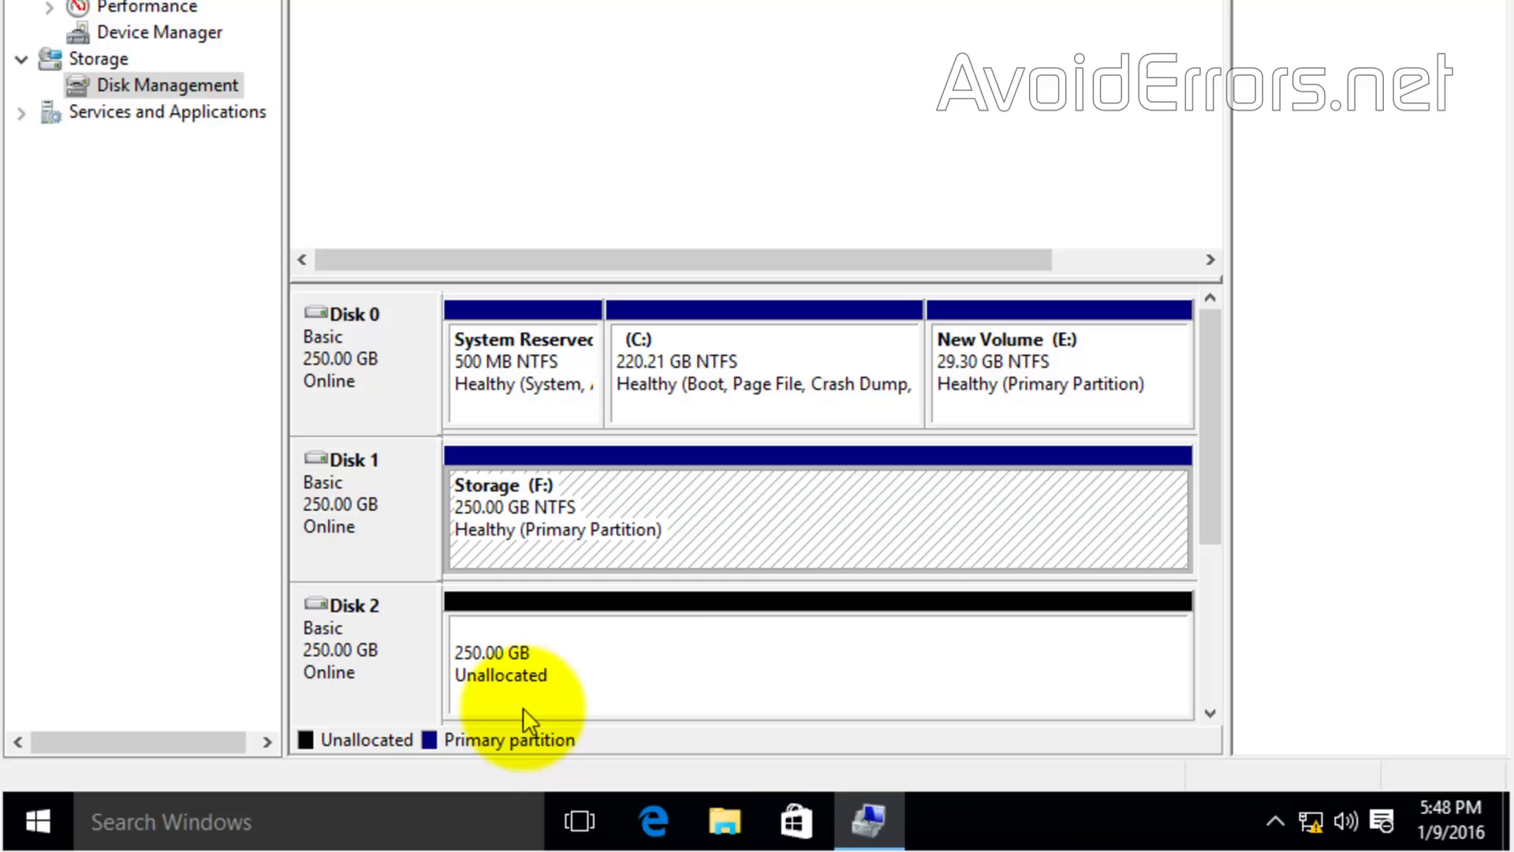
- Add a mirror of Storage (F:) on Disk 2 and approve converting both disks to dynamic
{"action": "right_click", "coordinate": [725, 465]}
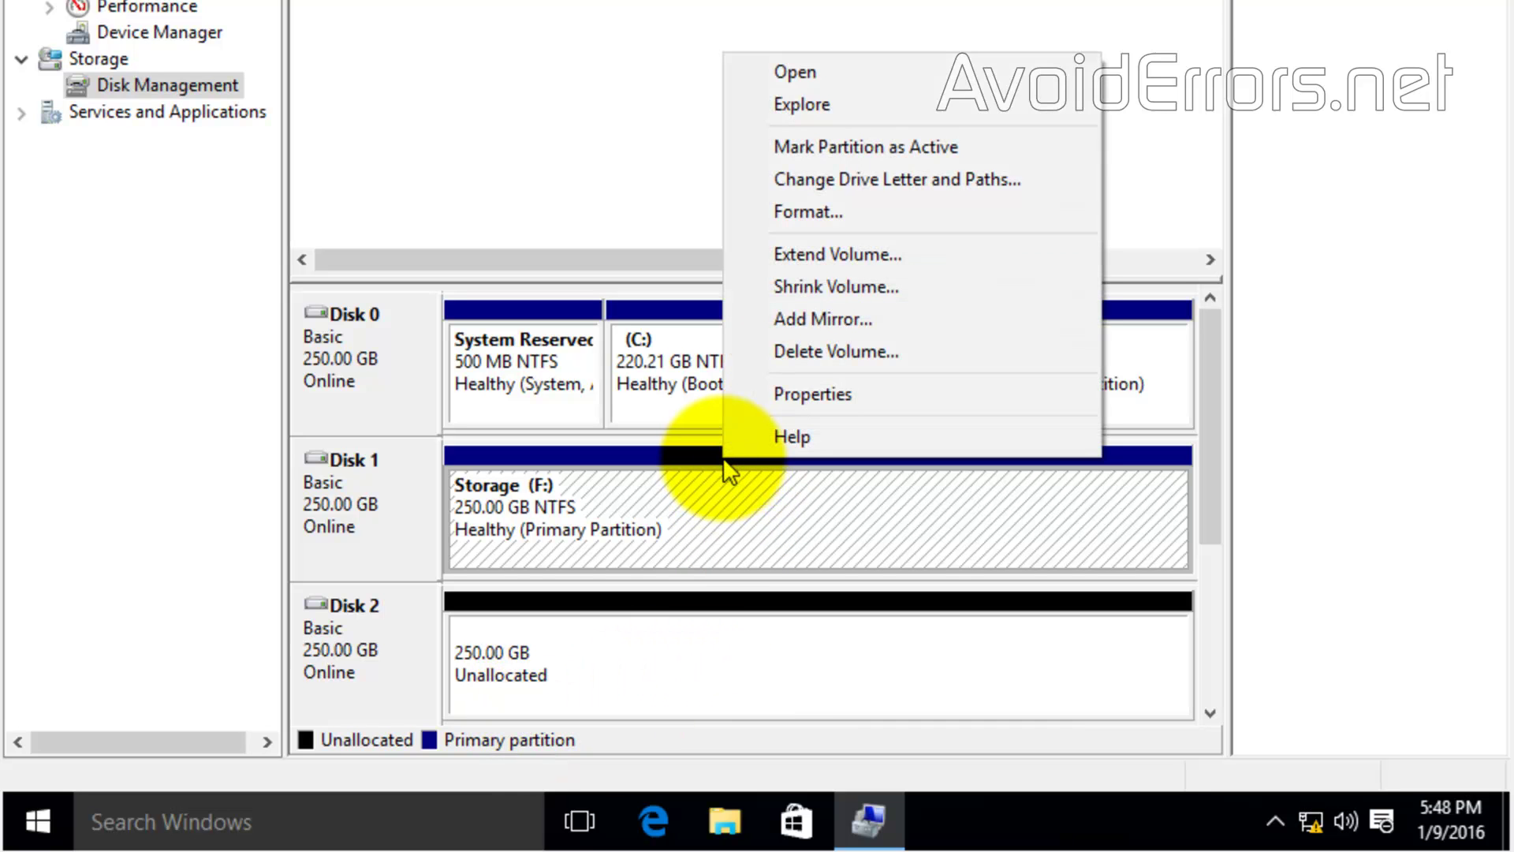
{"action": "left_click", "coordinate": [785, 321]}
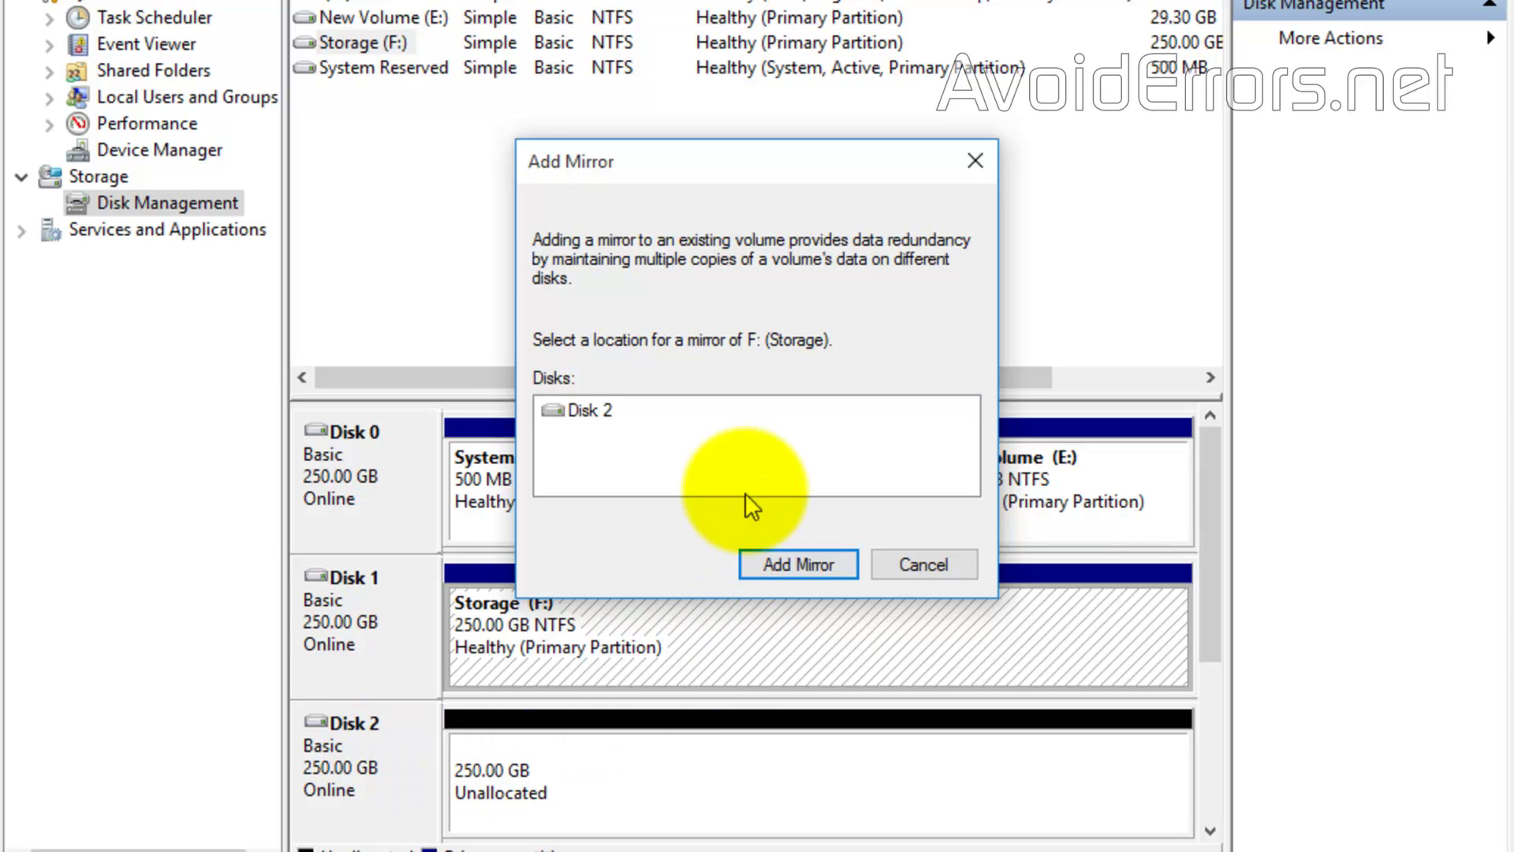
{"action": "left_click", "coordinate": [592, 413]}
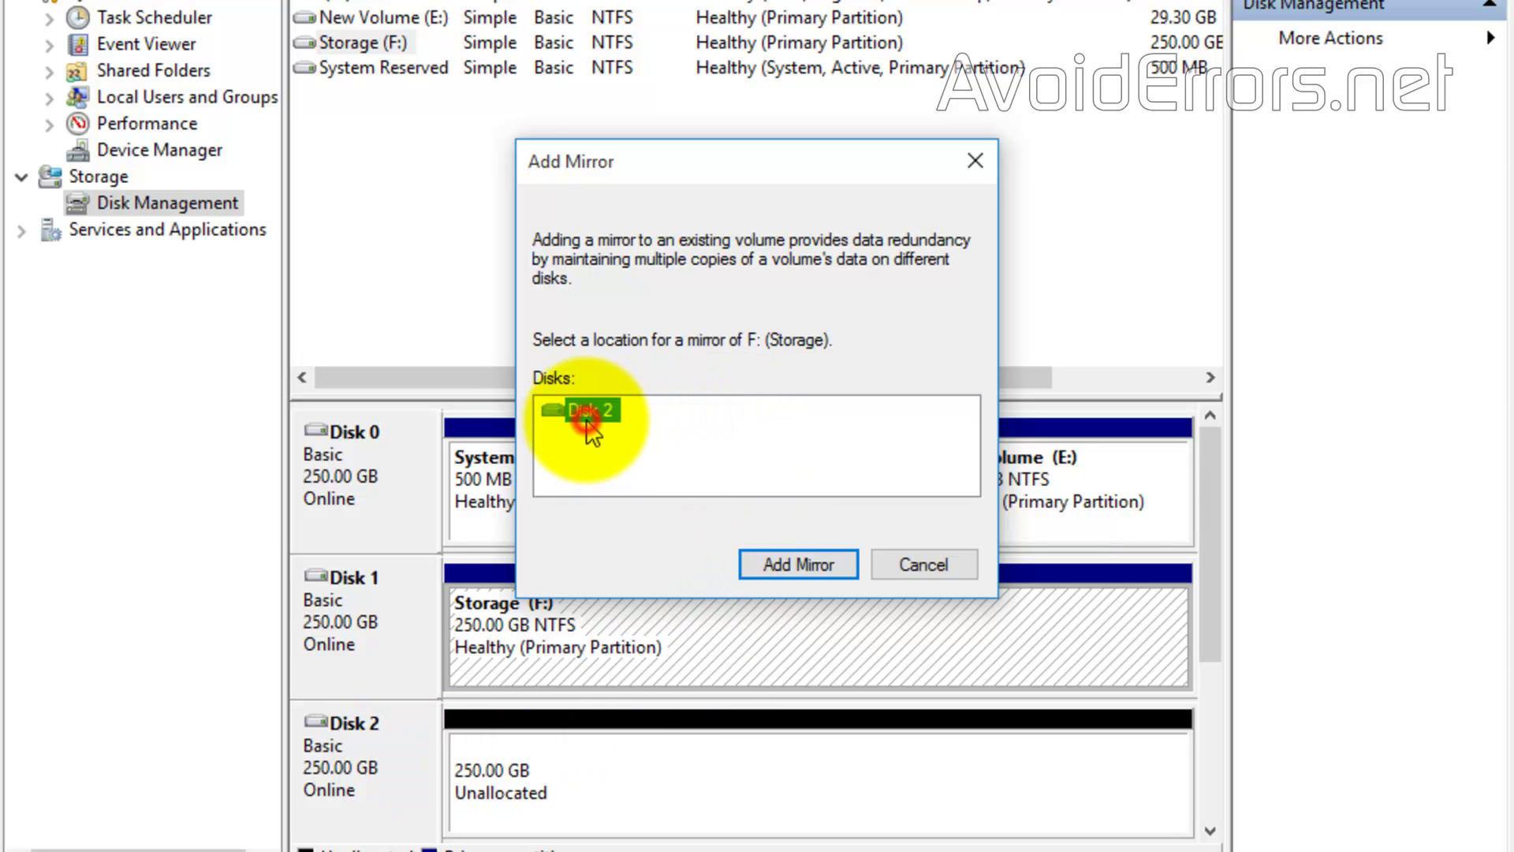
{"action": "left_click", "coordinate": [746, 571]}
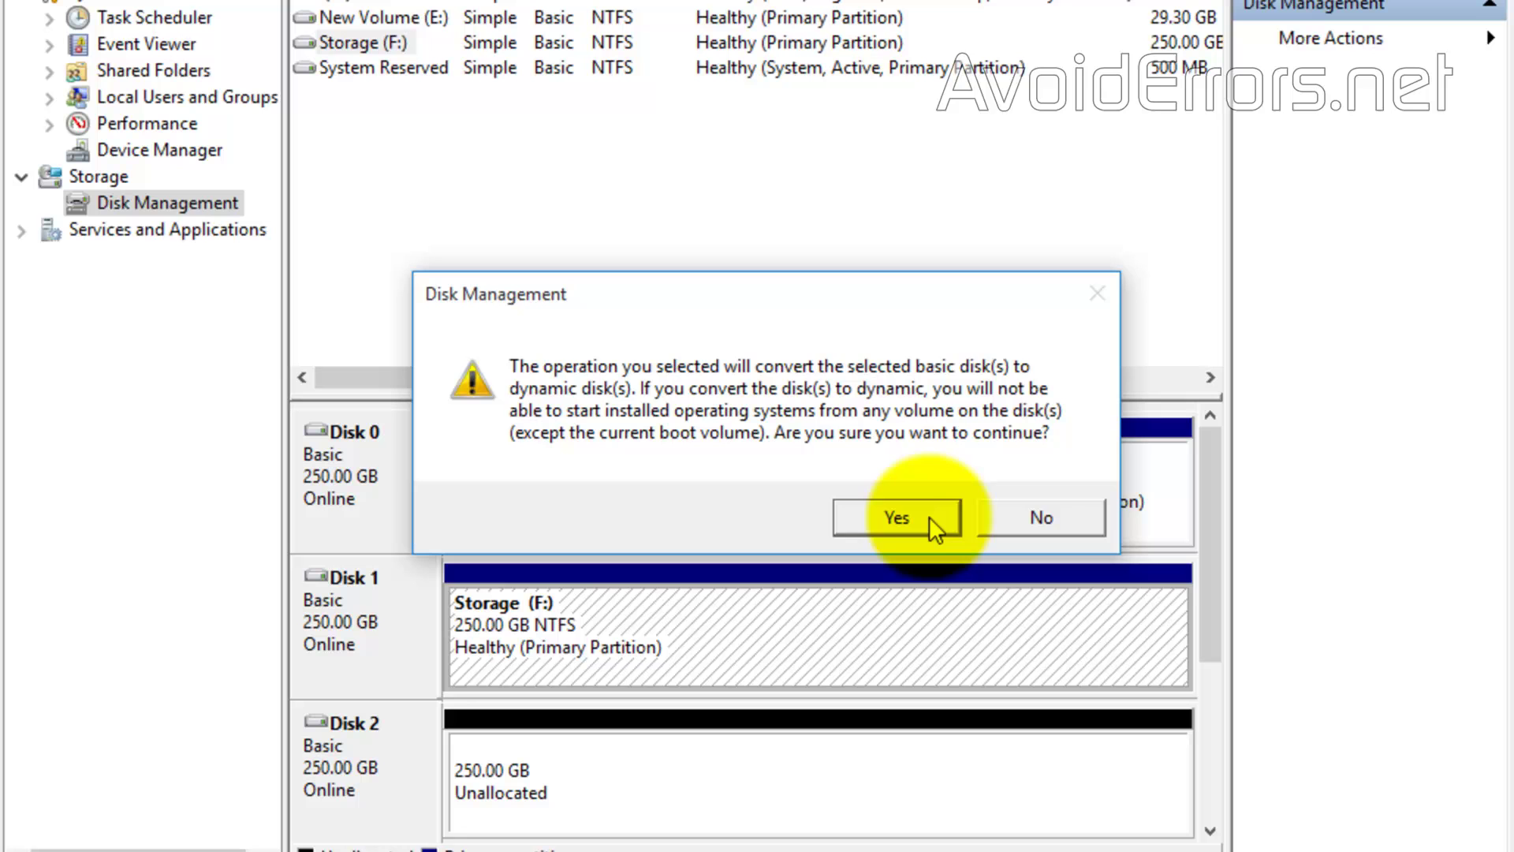
{"action": "left_click", "coordinate": [897, 517]}
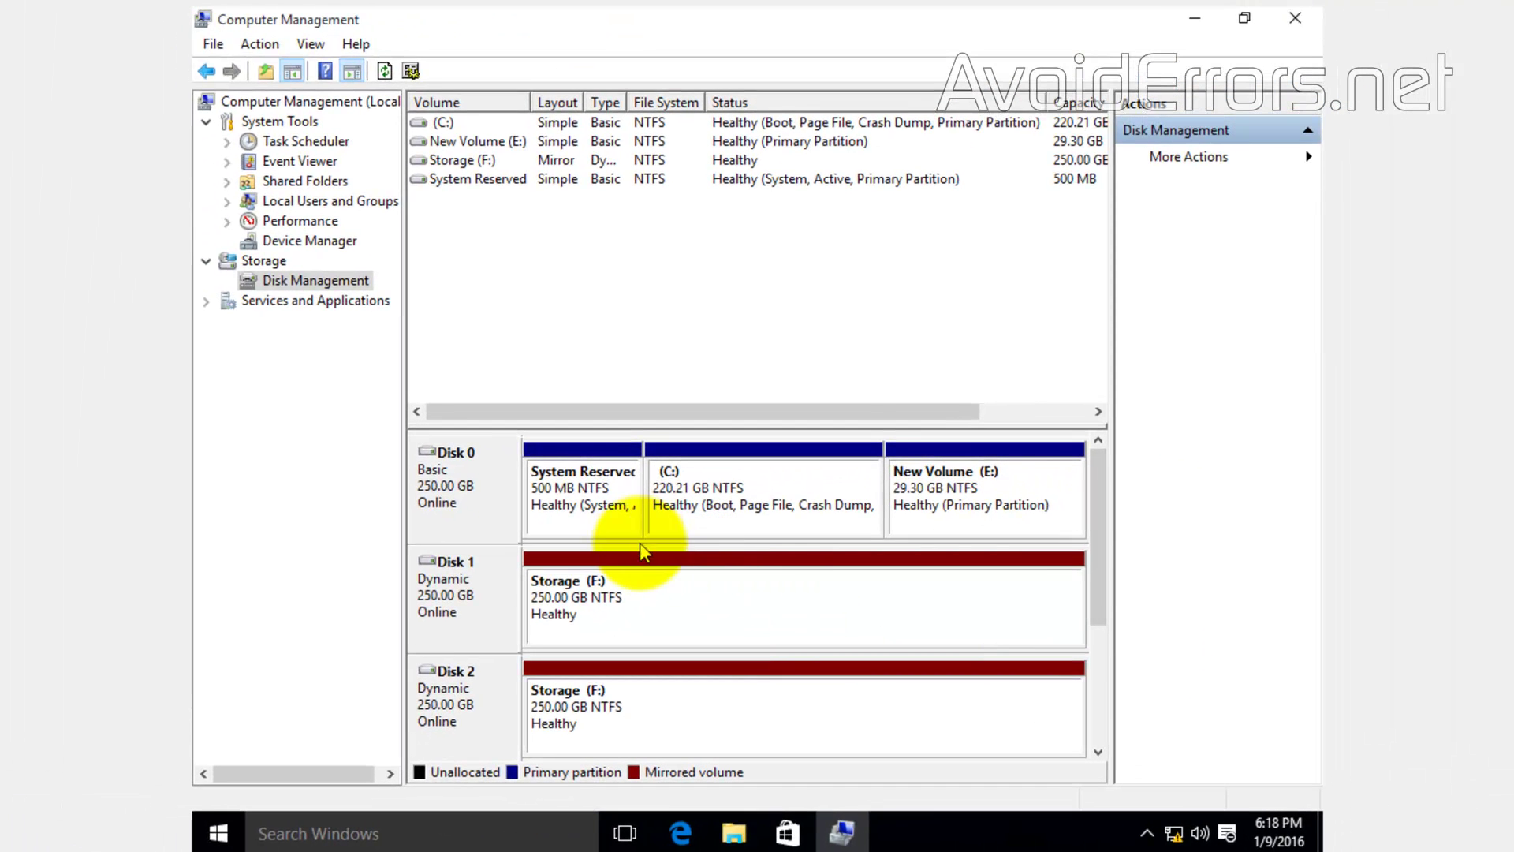
{"action": "right_click", "coordinate": [636, 494]}
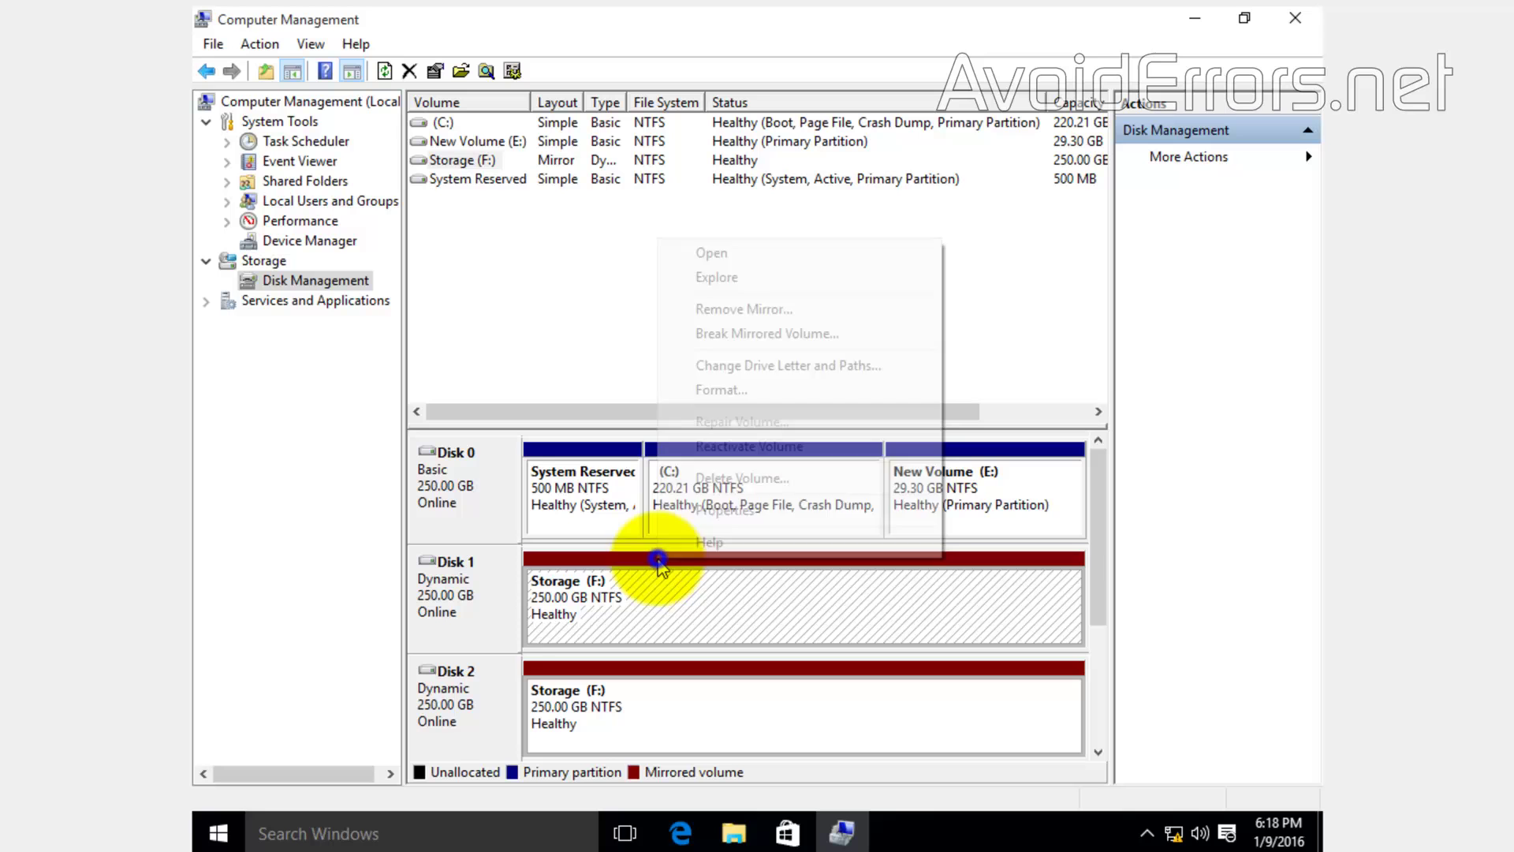
{"action": "left_click", "coordinate": [730, 252]}
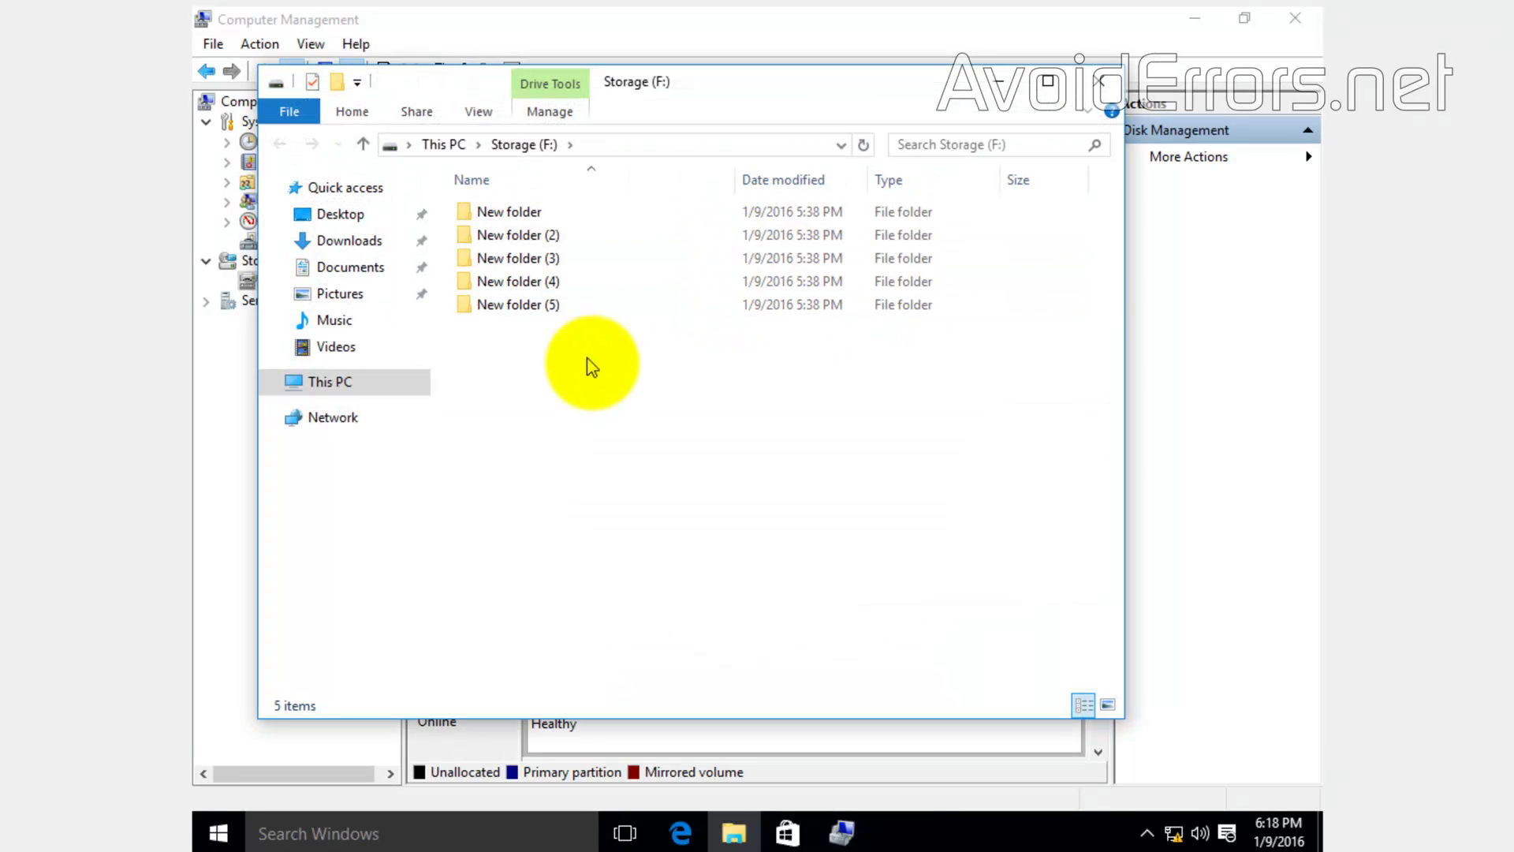
{"action": "left_click", "coordinate": [1105, 88]}
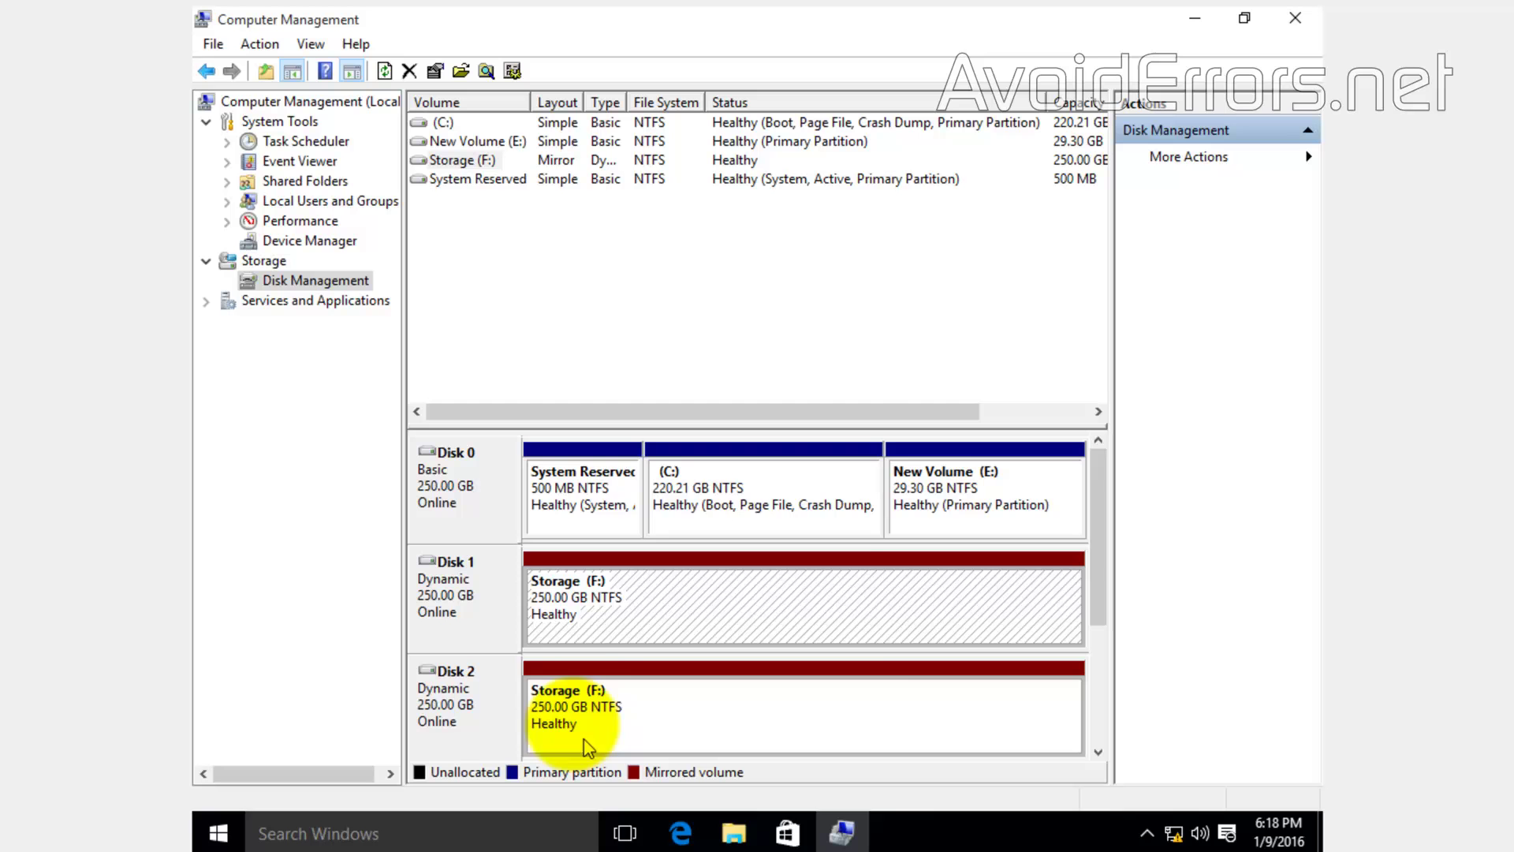
{"action": "right_click", "coordinate": [601, 677]}
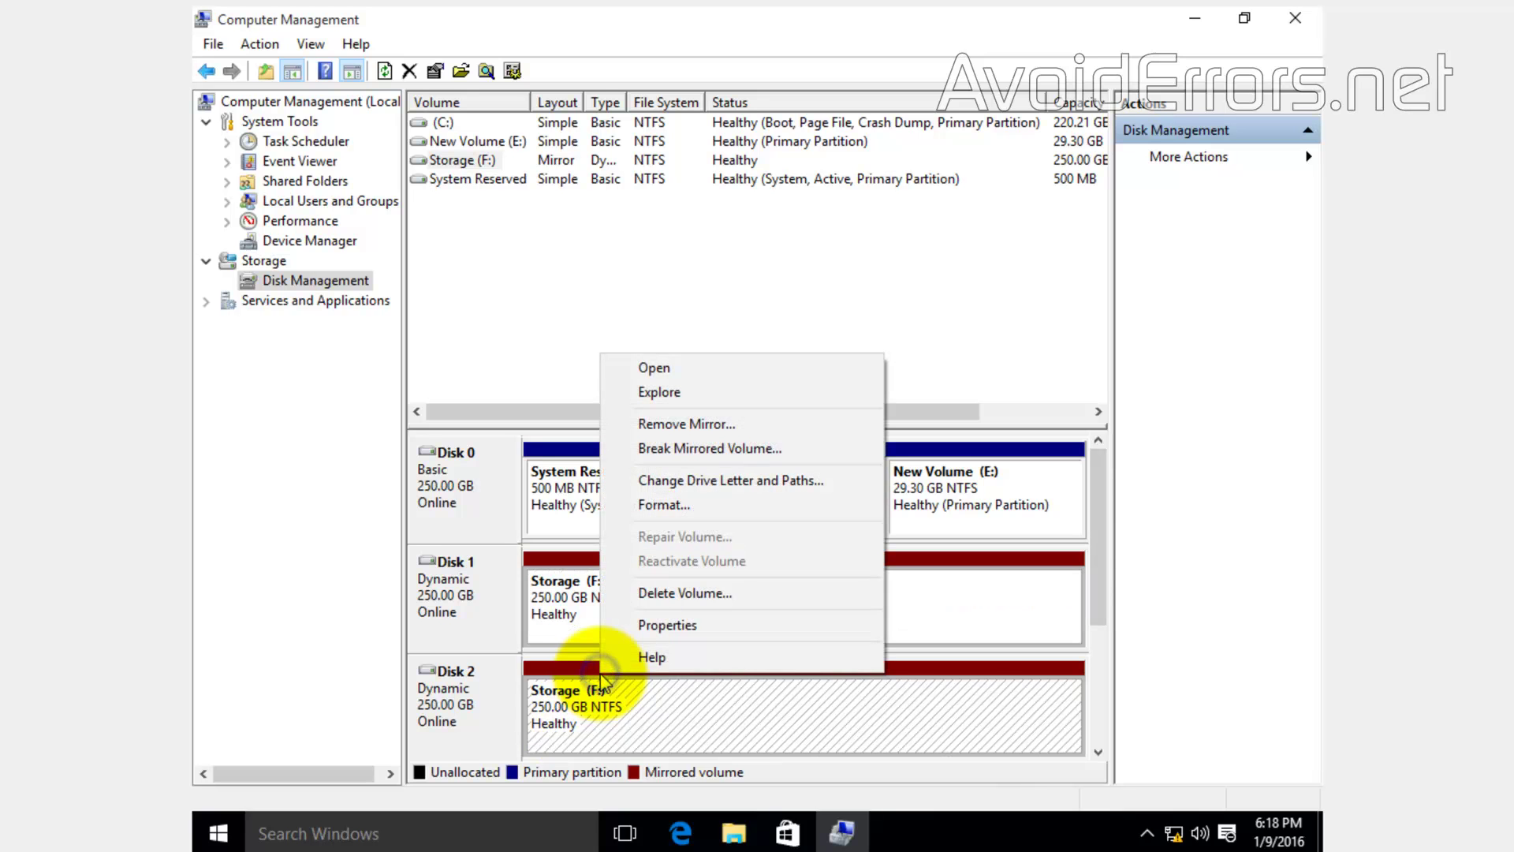
{"action": "left_click", "coordinate": [734, 370]}
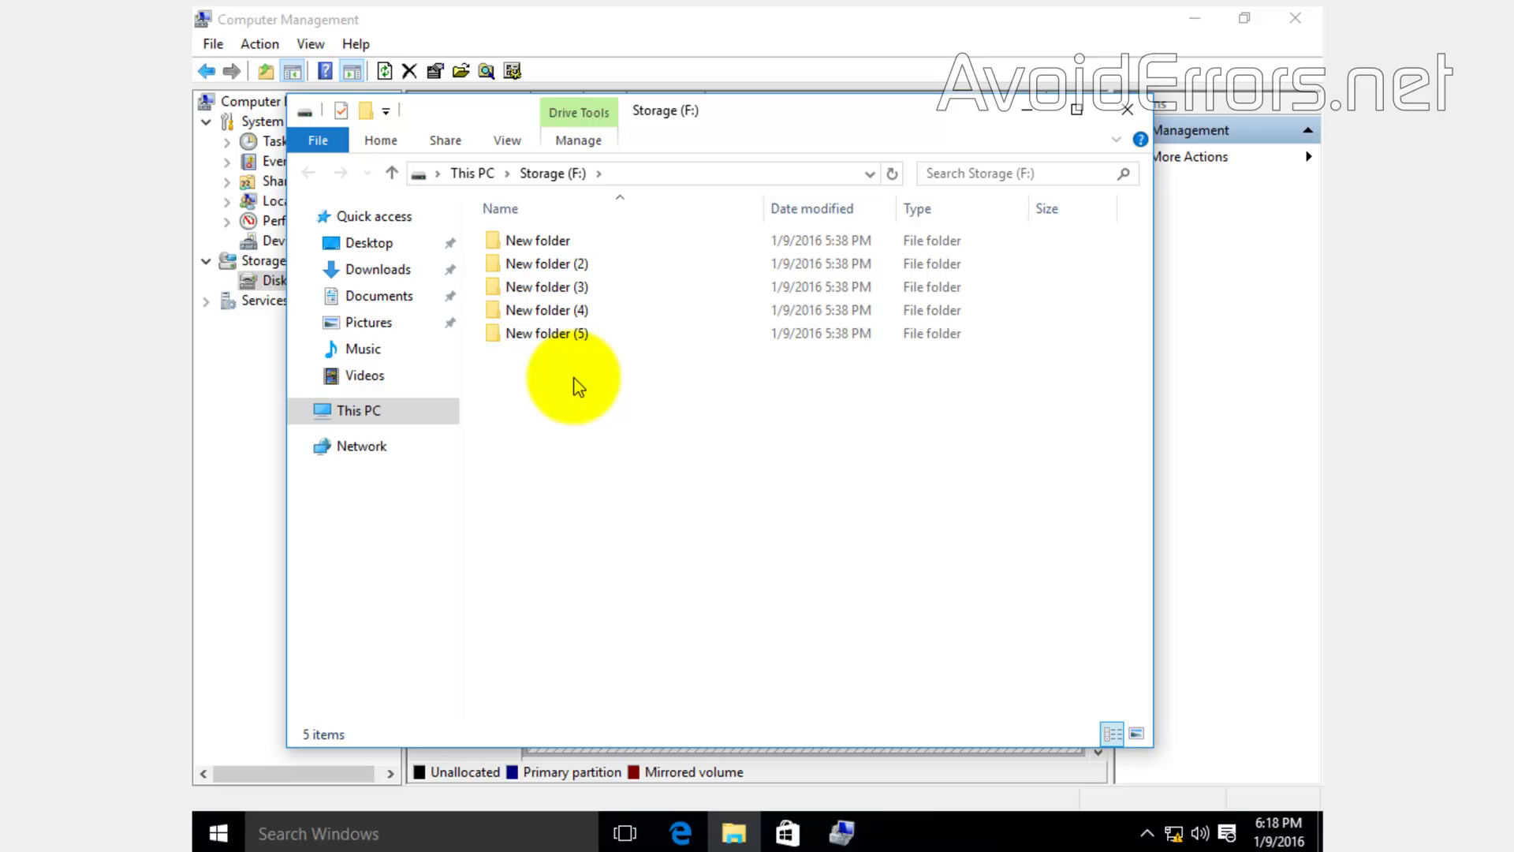
{"action": "left_click", "coordinate": [1127, 112]}
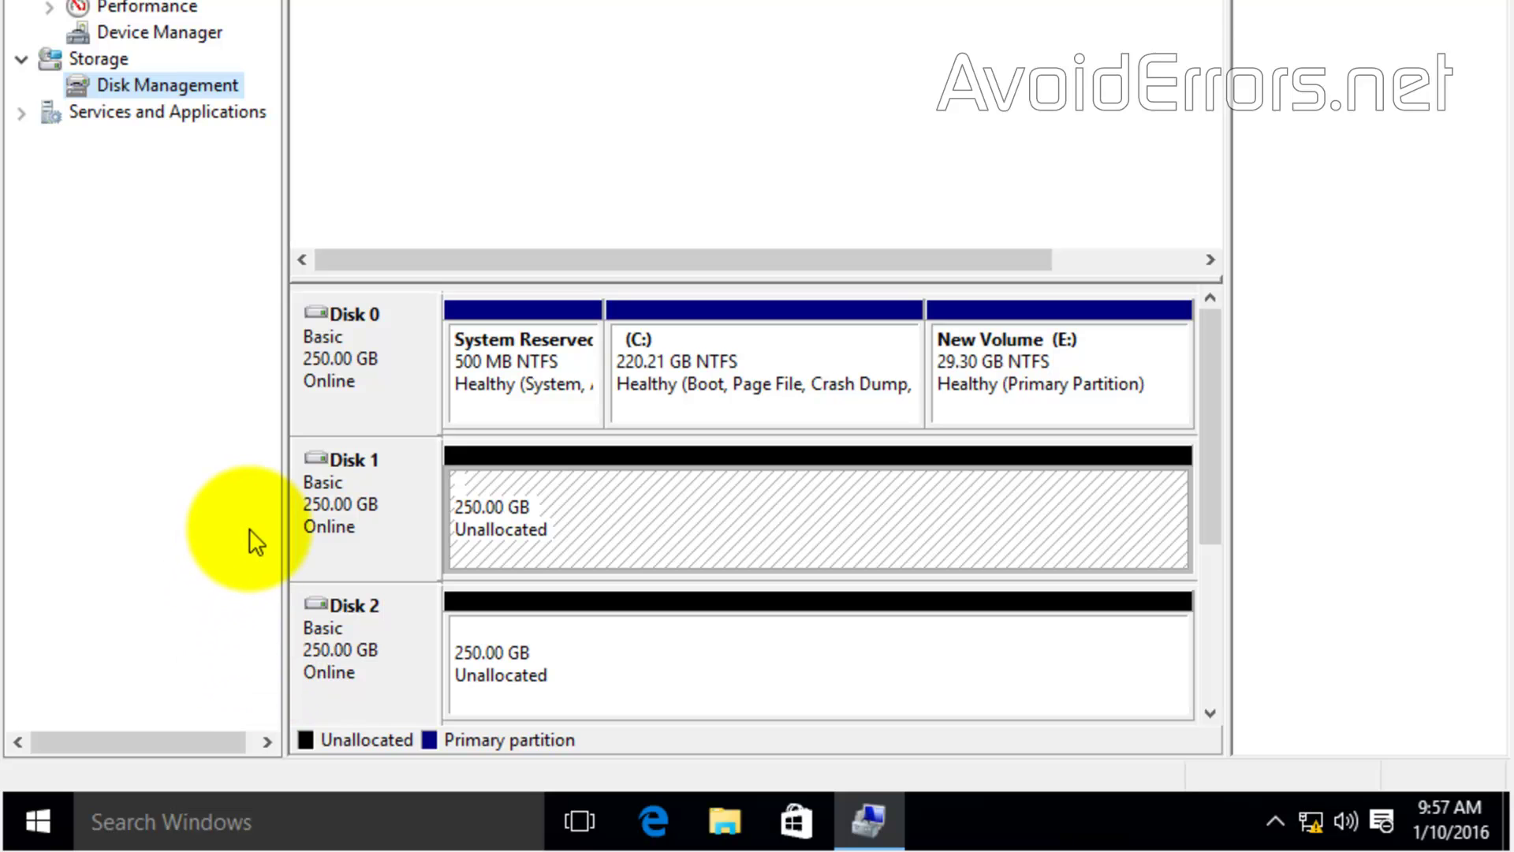
- Start a New Mirrored Volume on Disk 1's unallocated space and add Disk 2 to it
{"action": "left_click", "coordinate": [623, 456]}
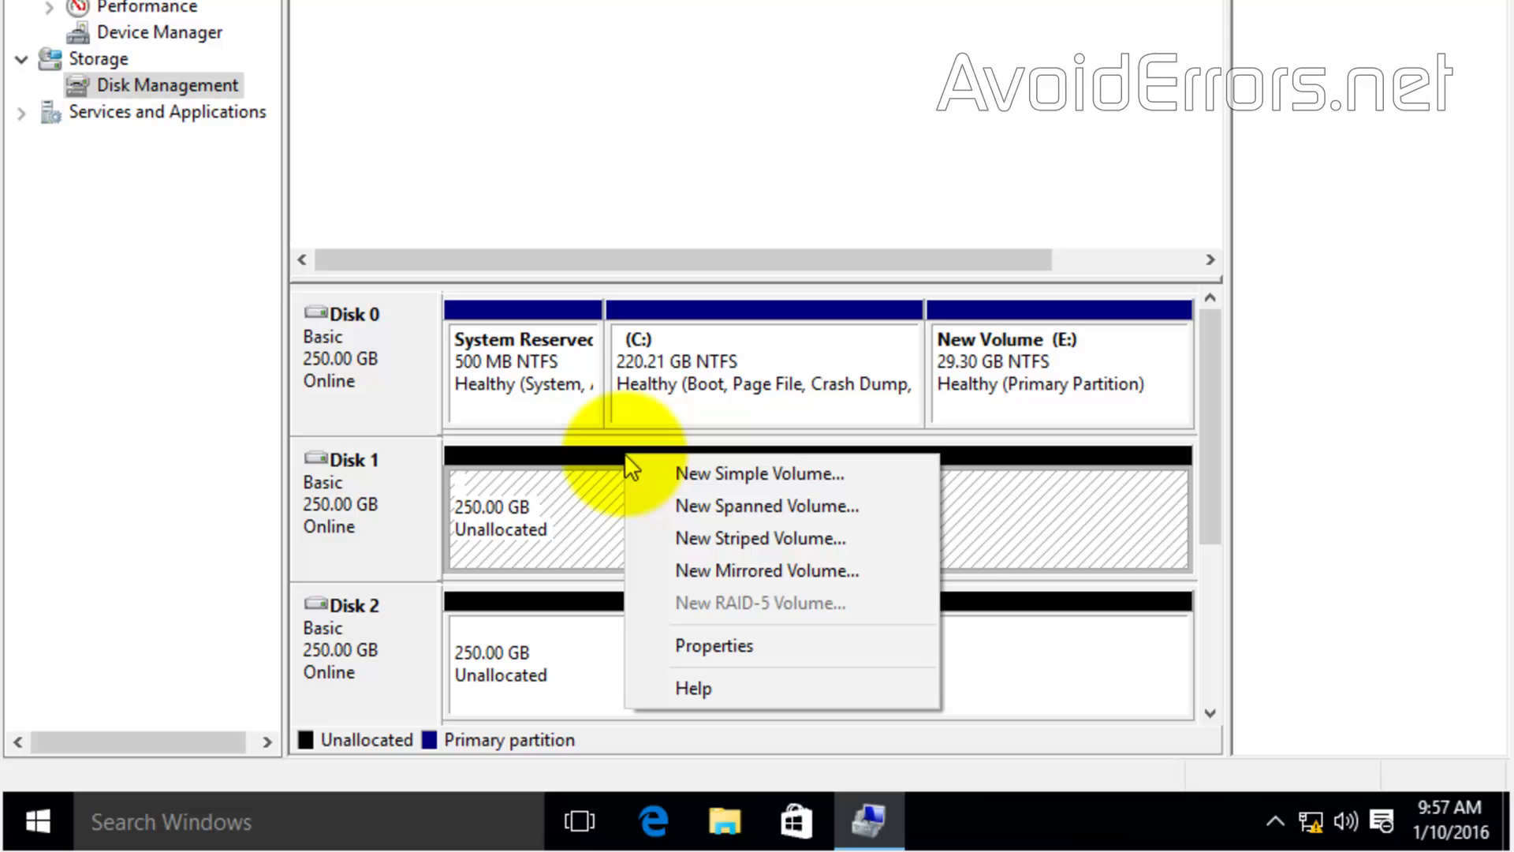
{"action": "left_click", "coordinate": [633, 572]}
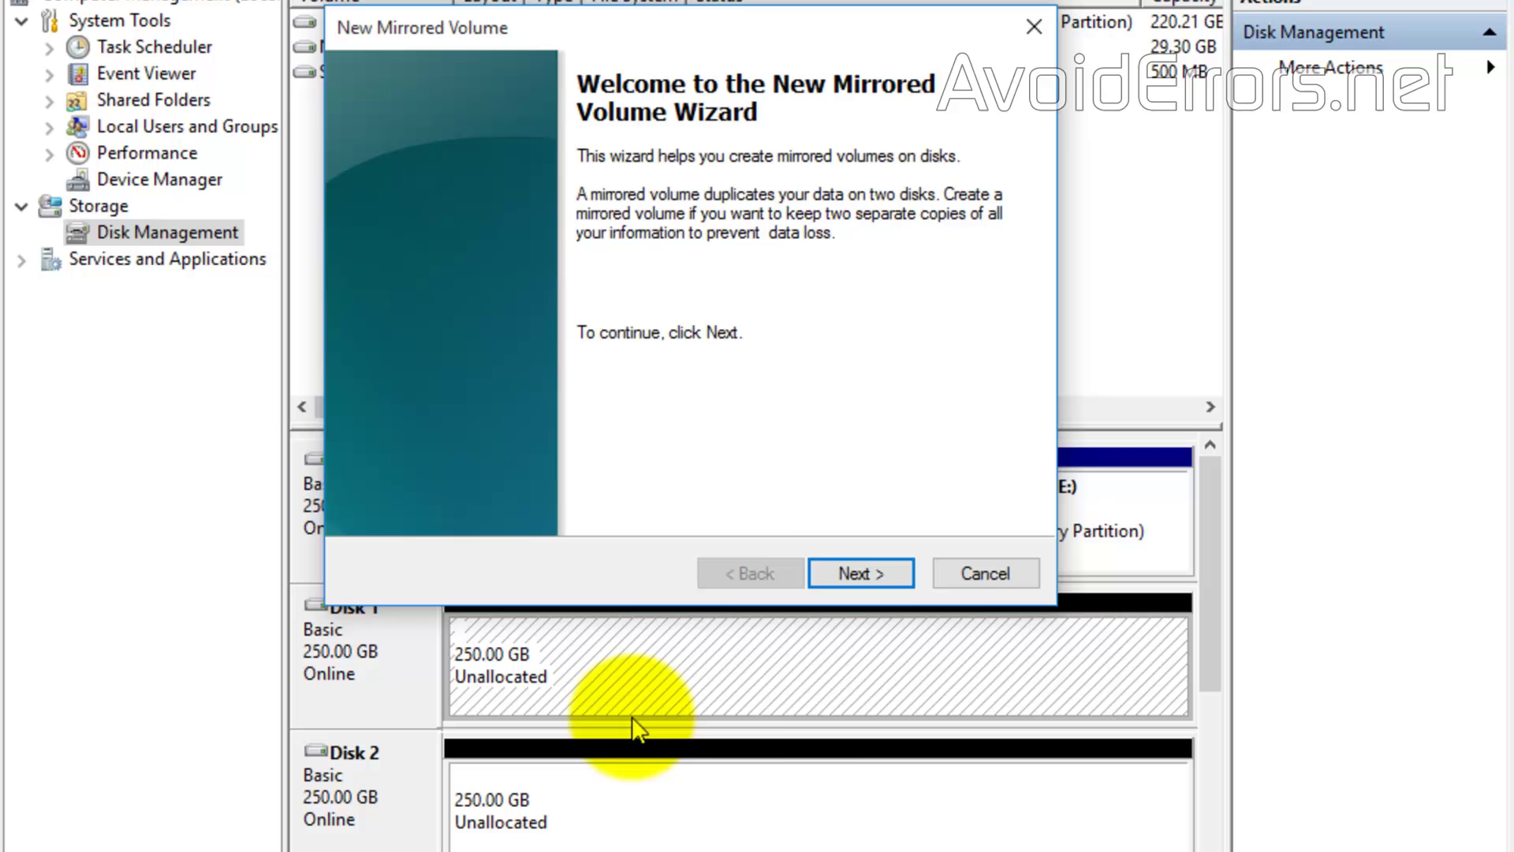
{"action": "left_click", "coordinate": [893, 574]}
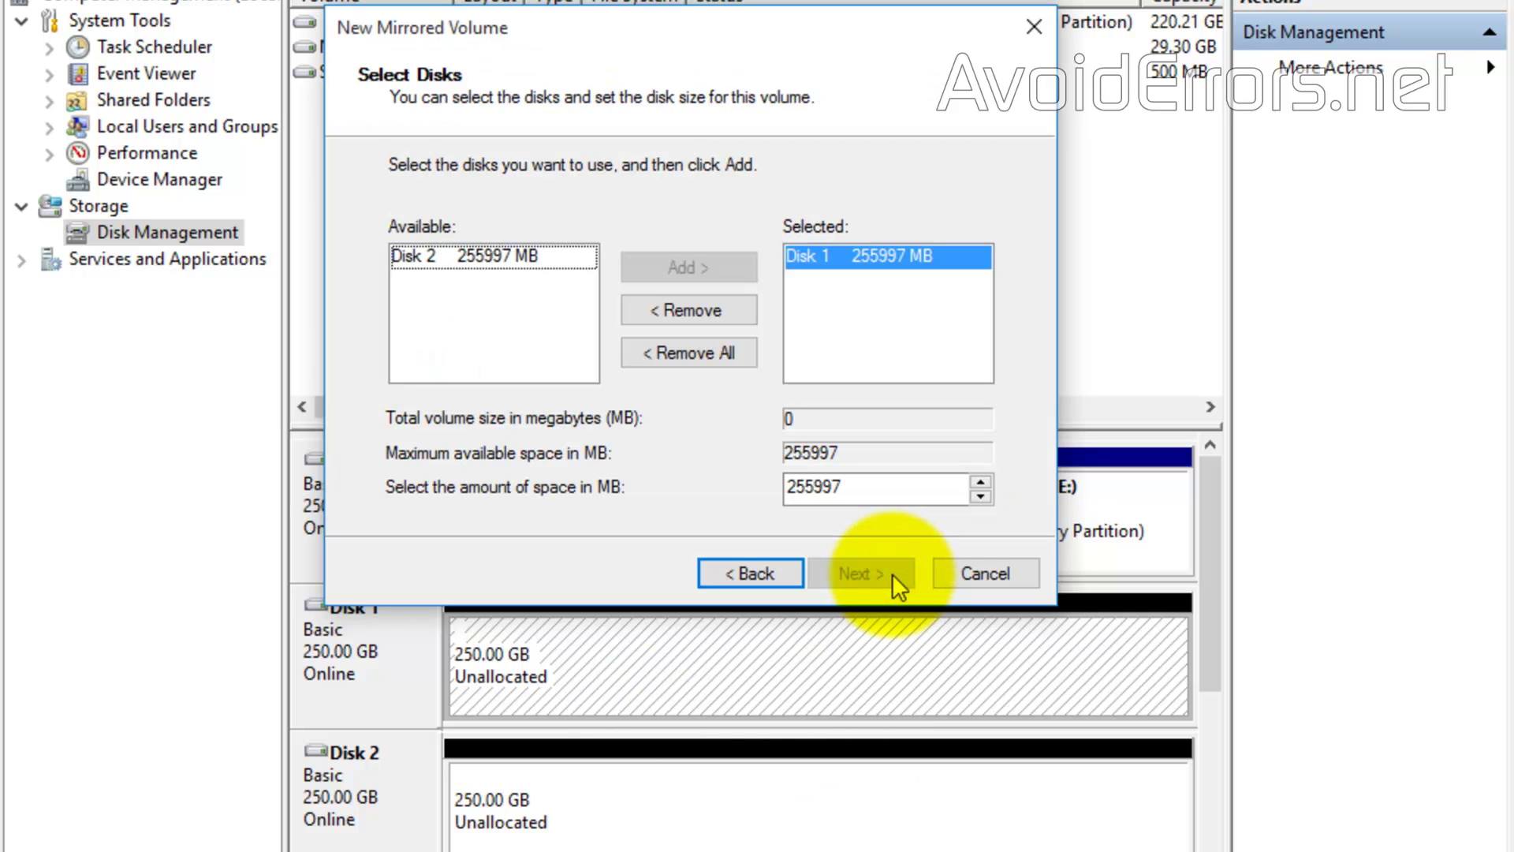
{"action": "left_click", "coordinate": [500, 259]}
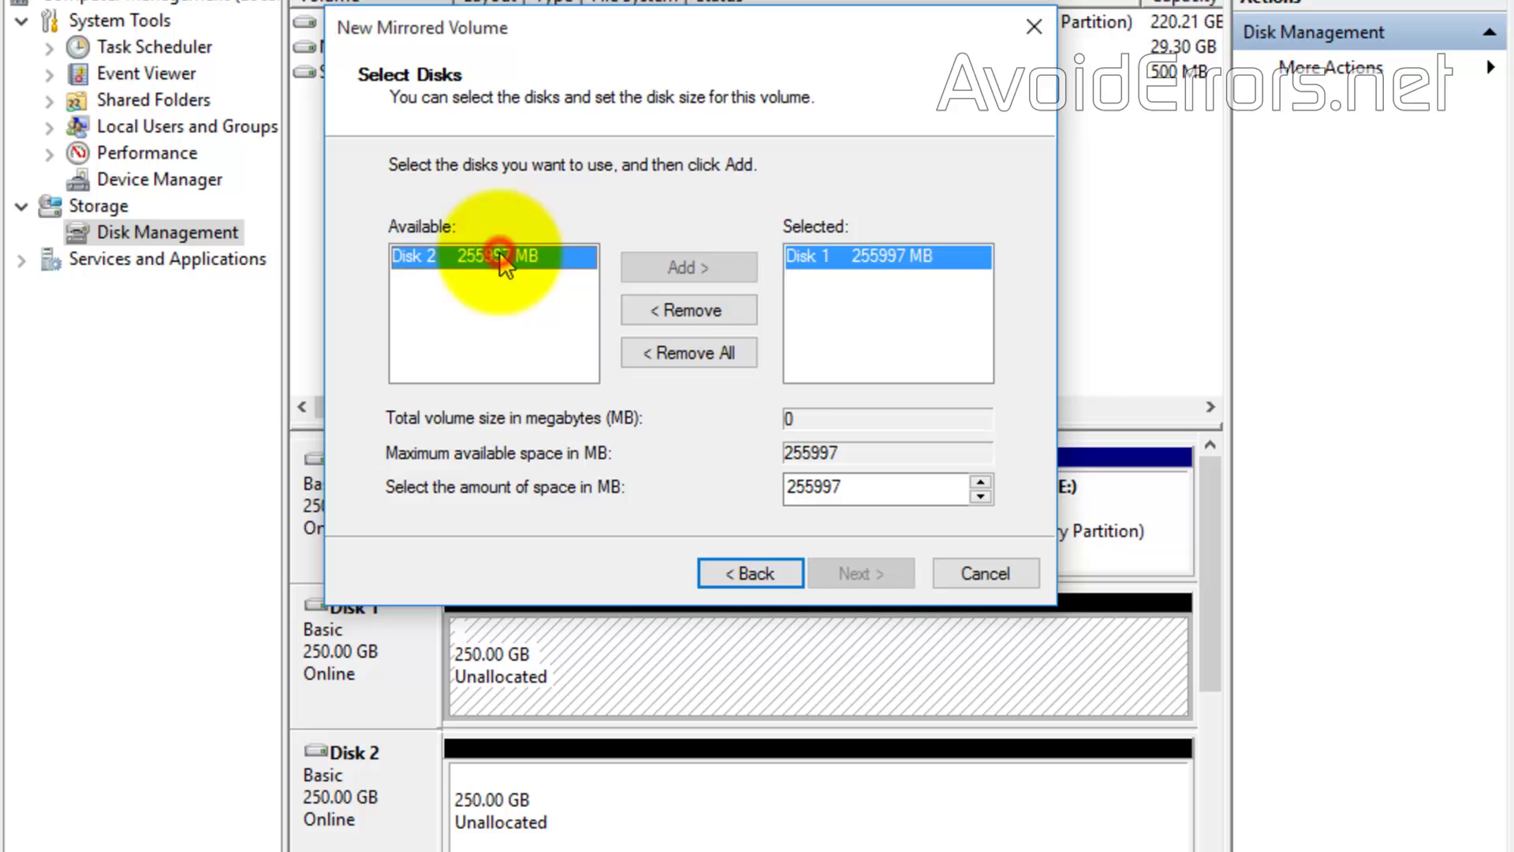
{"action": "left_click", "coordinate": [685, 269]}
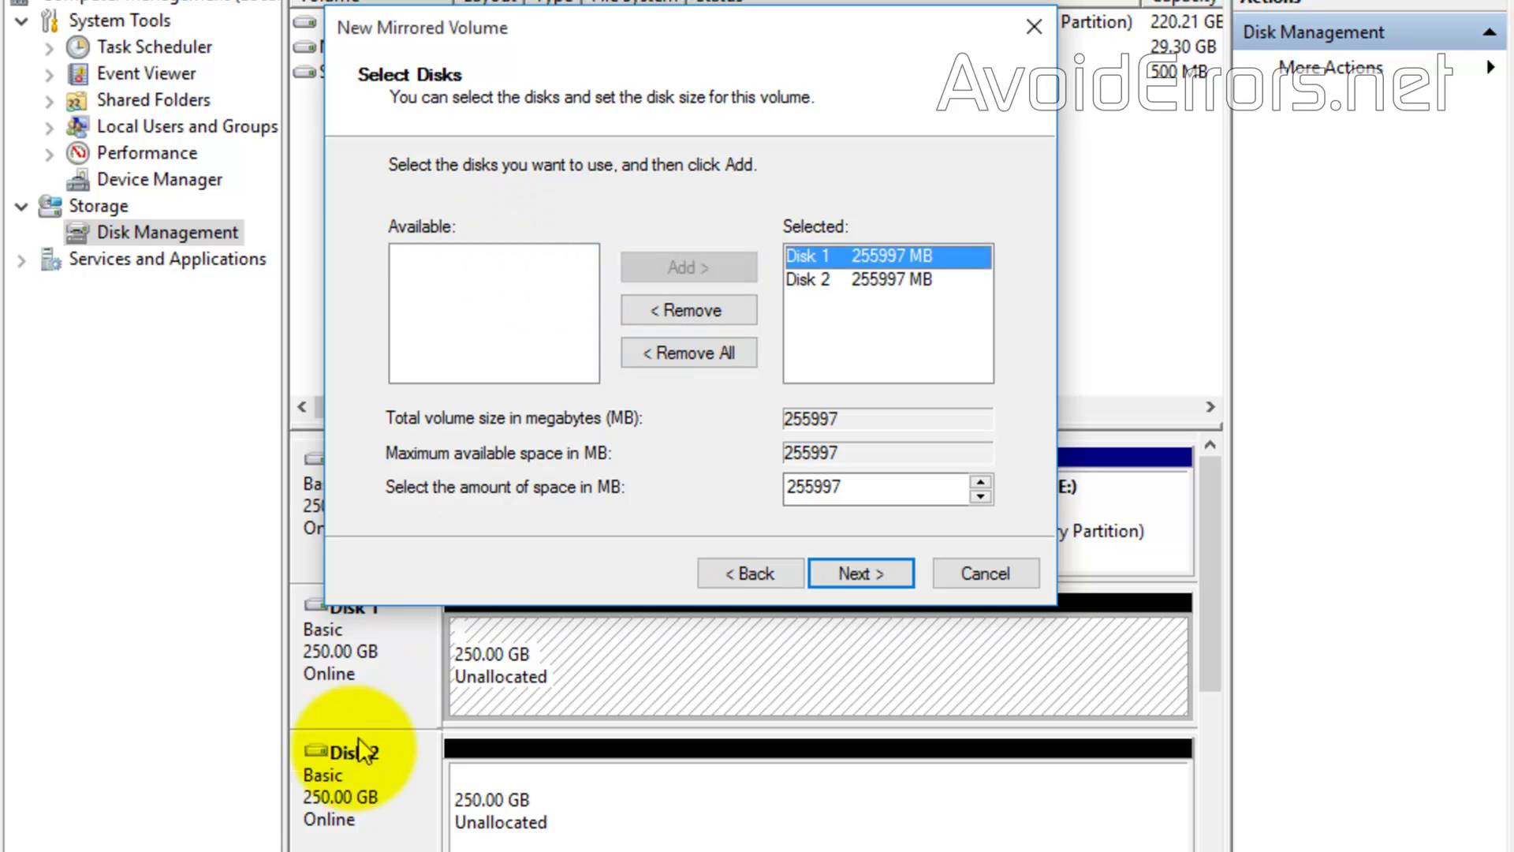
{"action": "left_click", "coordinate": [900, 576]}
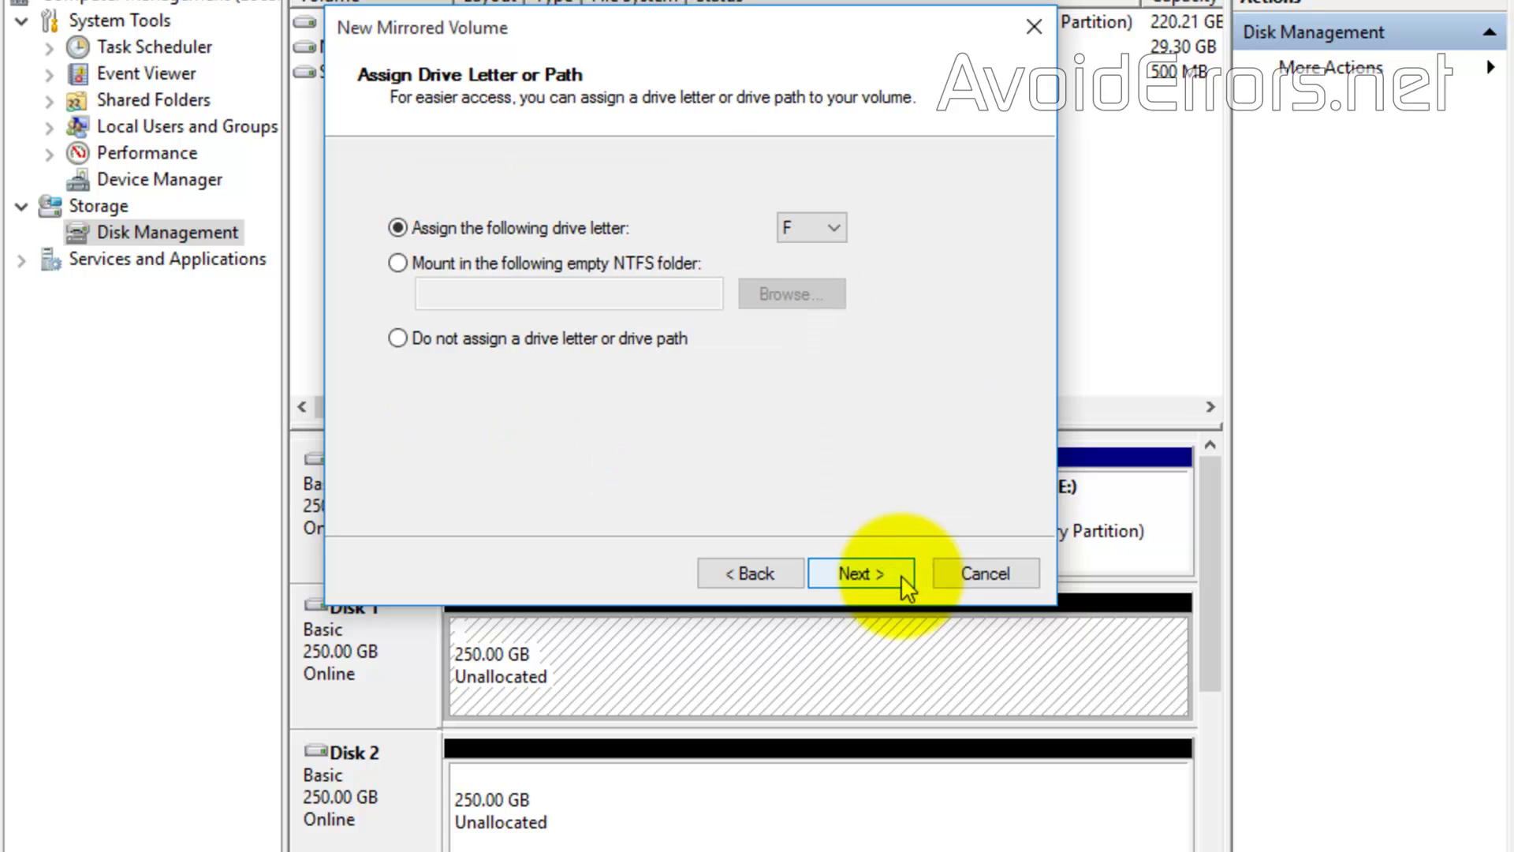
- Keep drive letter F, enable quick NTFS format, and finish the wizard
{"action": "left_click", "coordinate": [838, 230]}
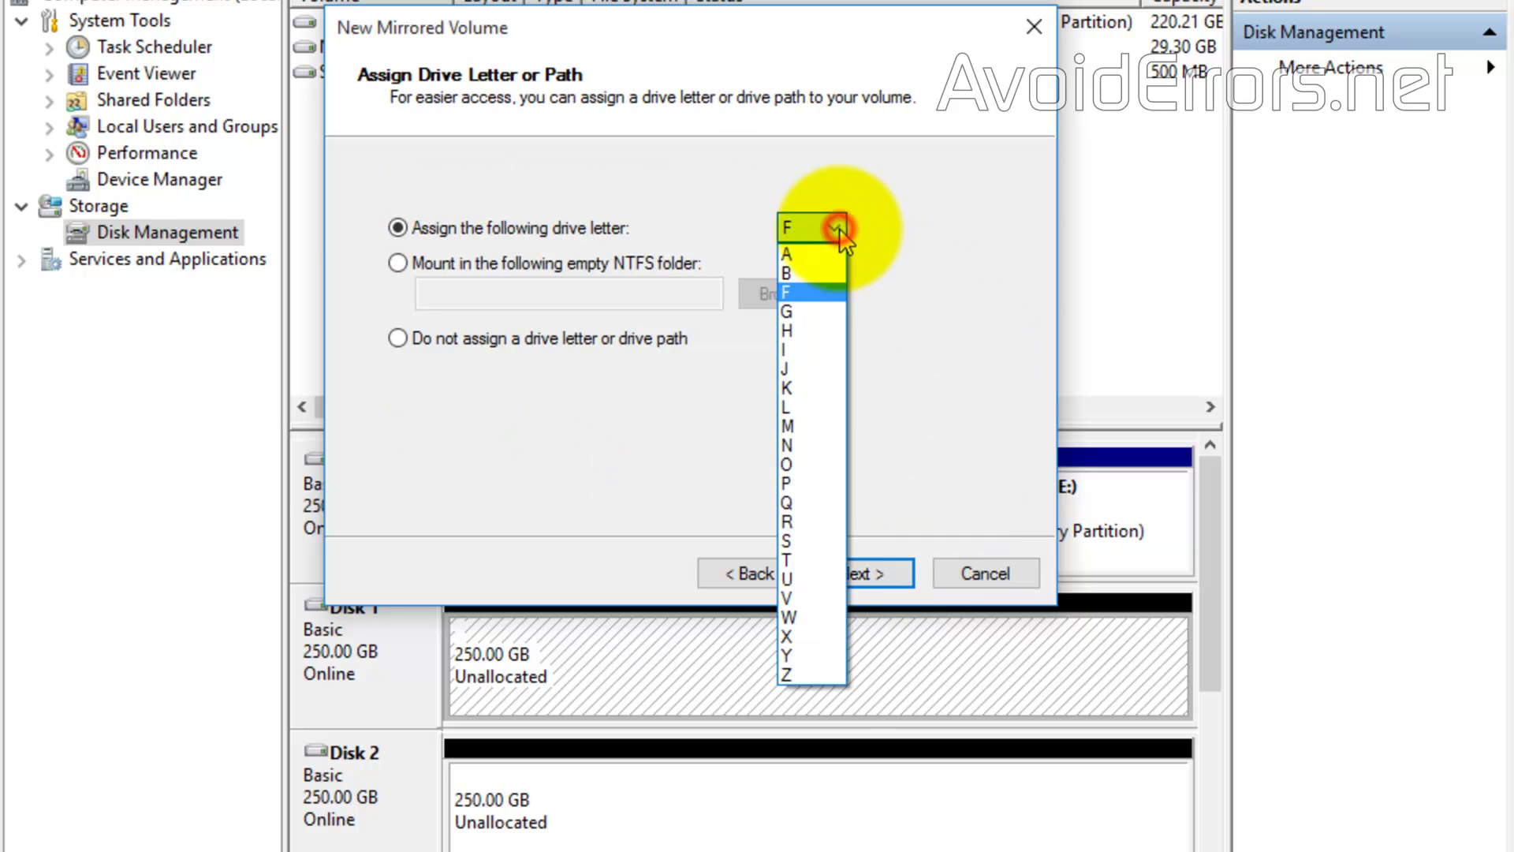
{"action": "left_click", "coordinate": [838, 228]}
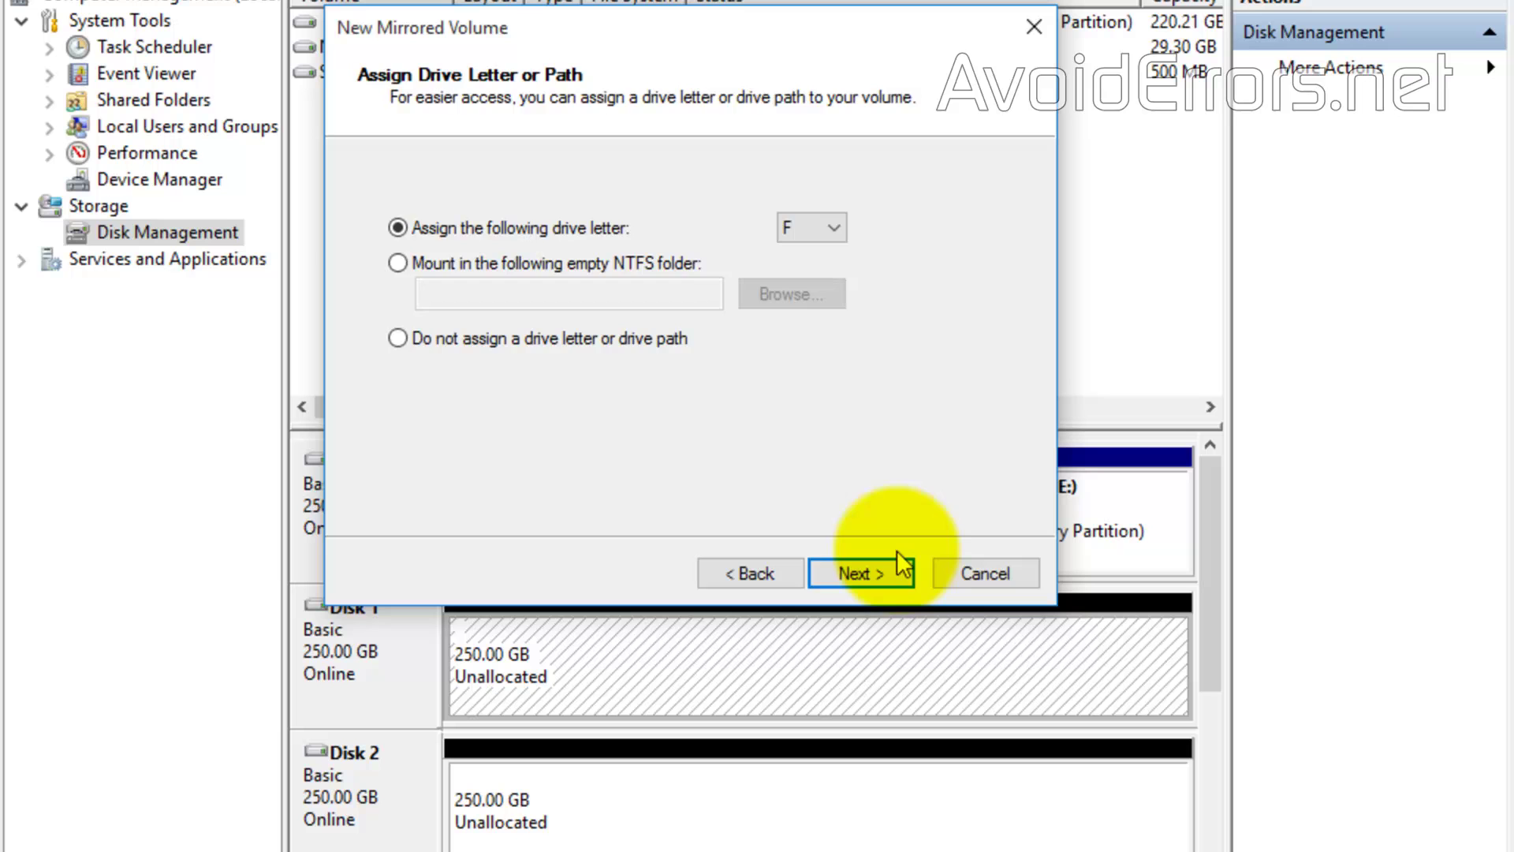
{"action": "left_click", "coordinate": [893, 571]}
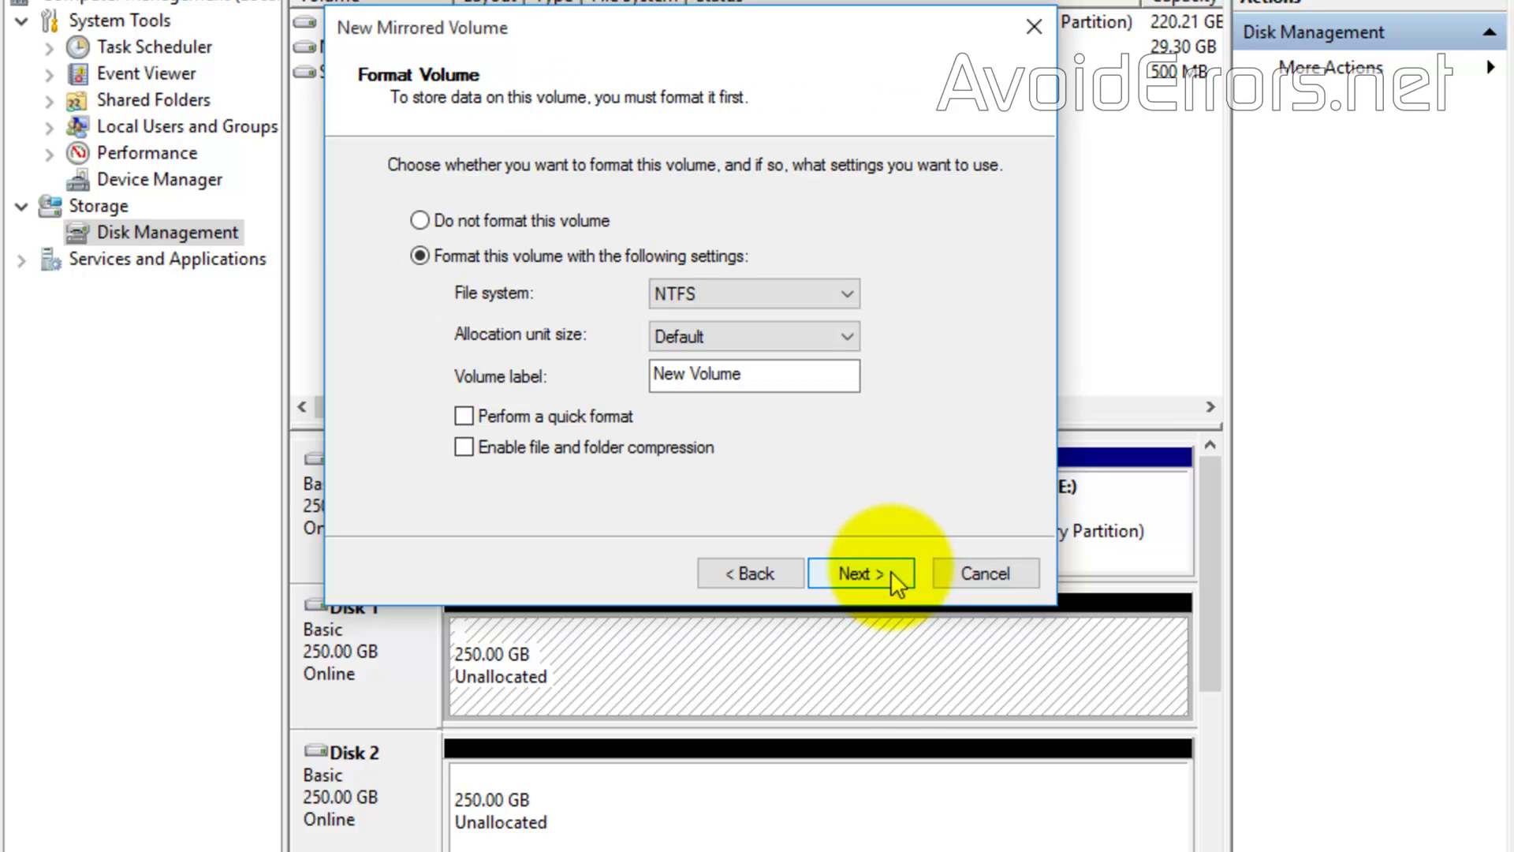
{"action": "left_click", "coordinate": [777, 382]}
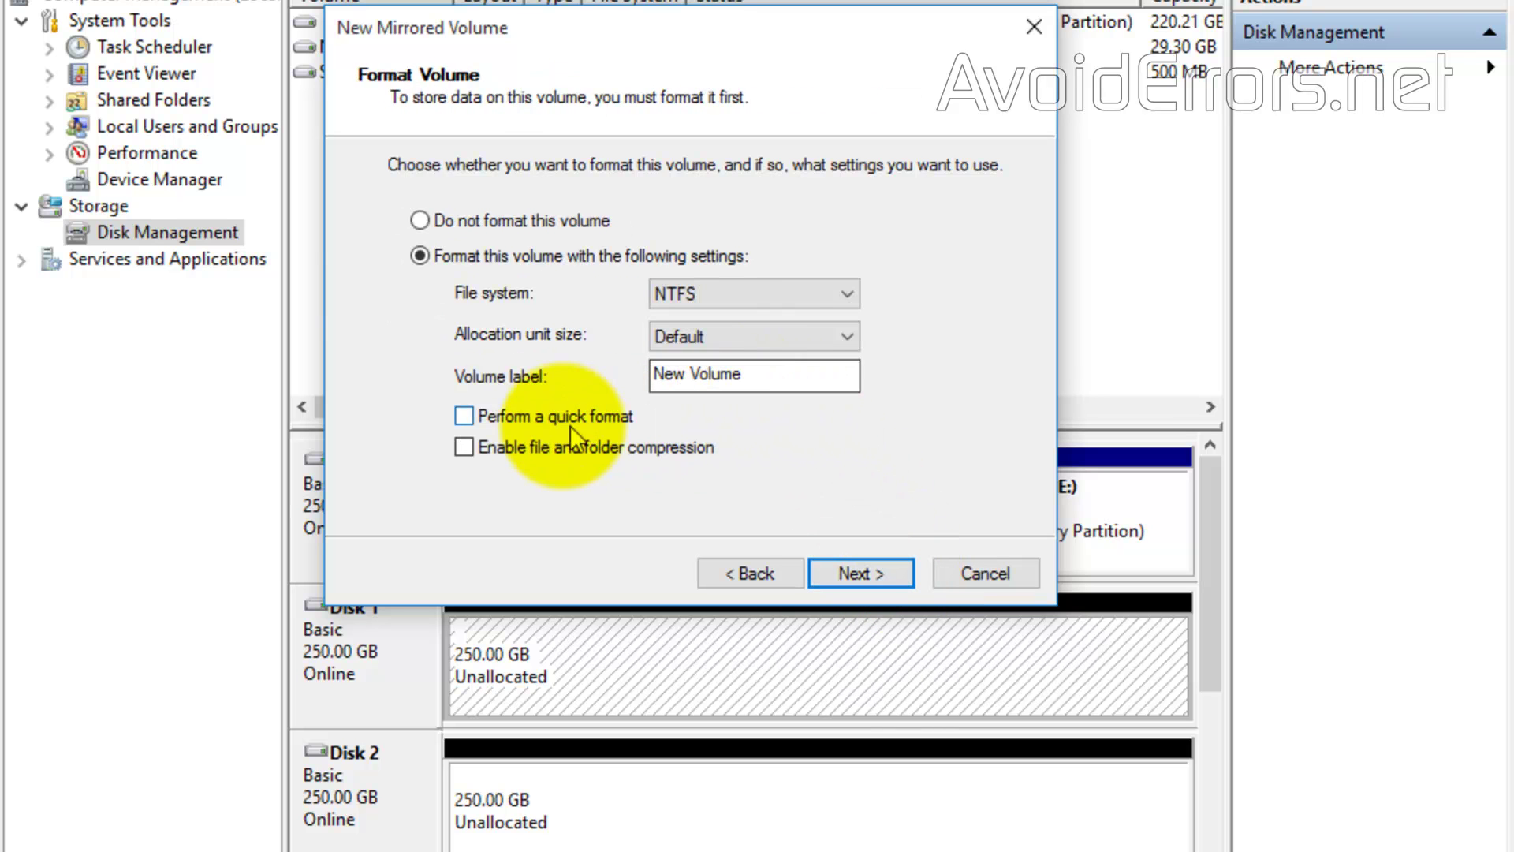
{"action": "left_click", "coordinate": [545, 419]}
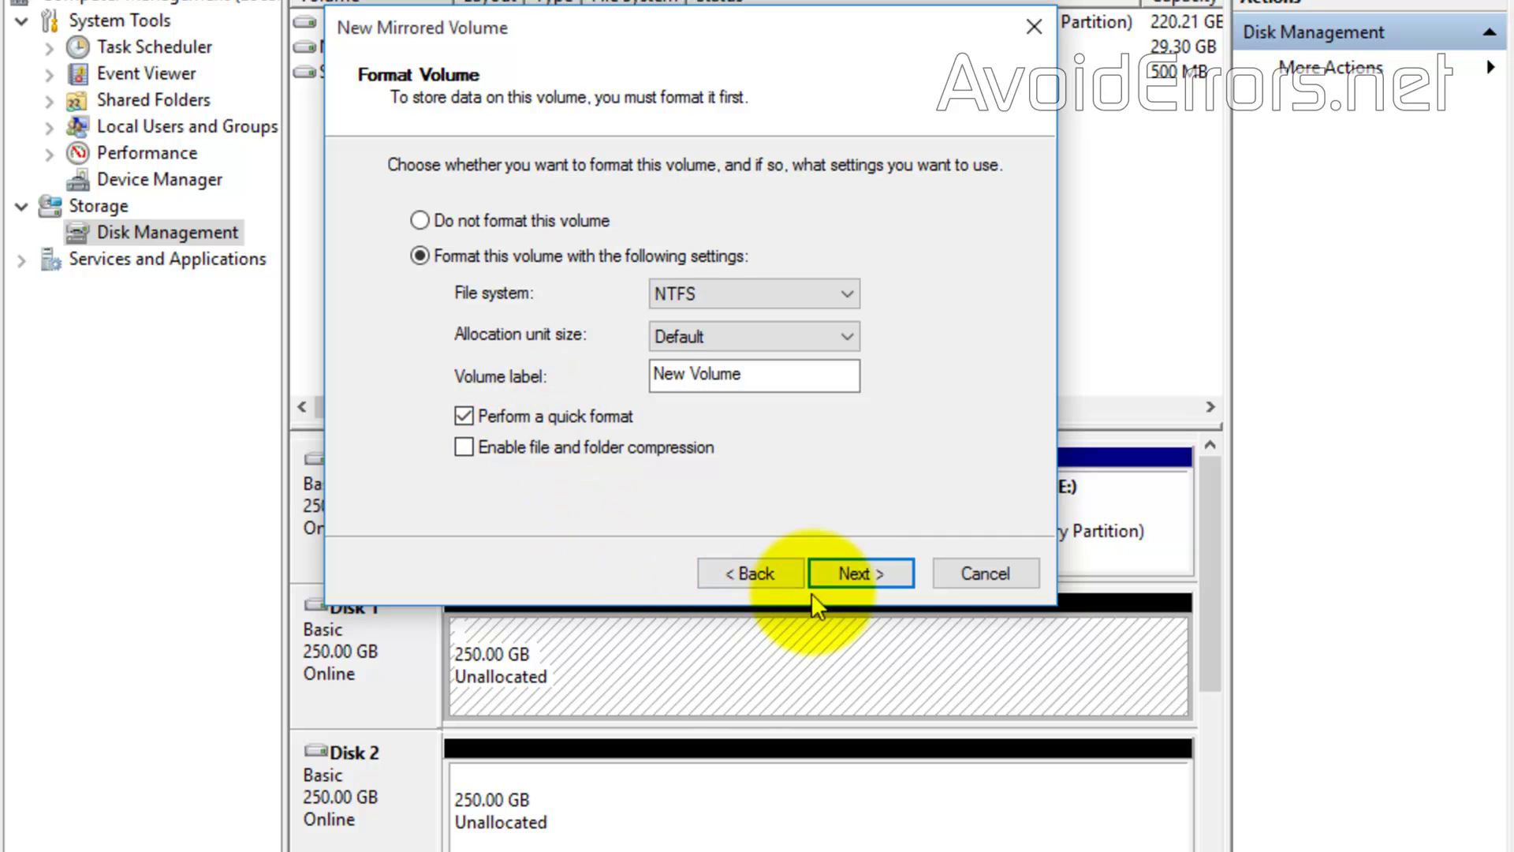
{"action": "left_click", "coordinate": [830, 577]}
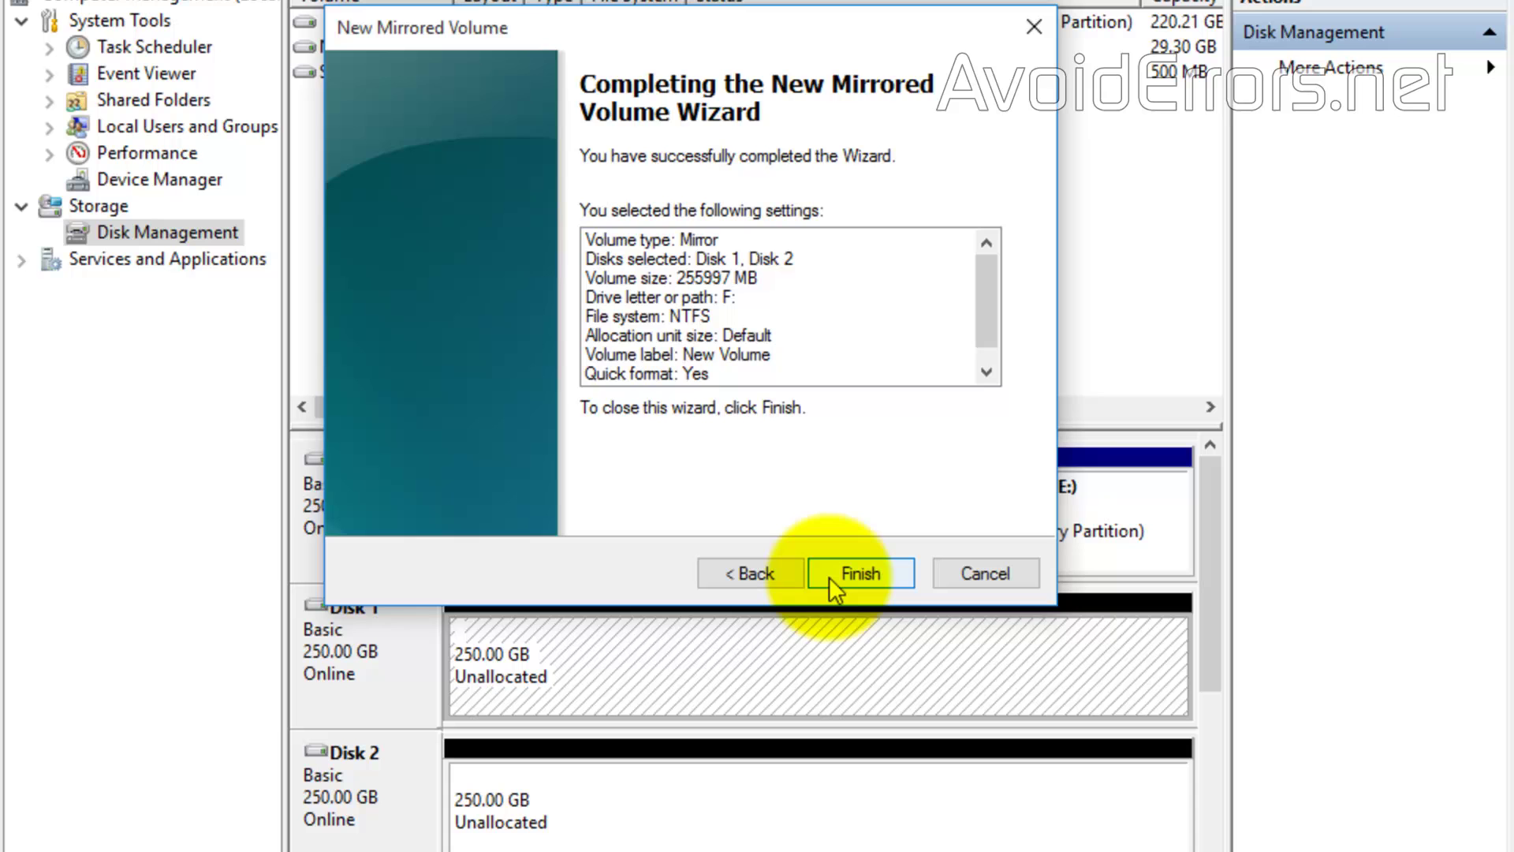
{"action": "left_click", "coordinate": [829, 577]}
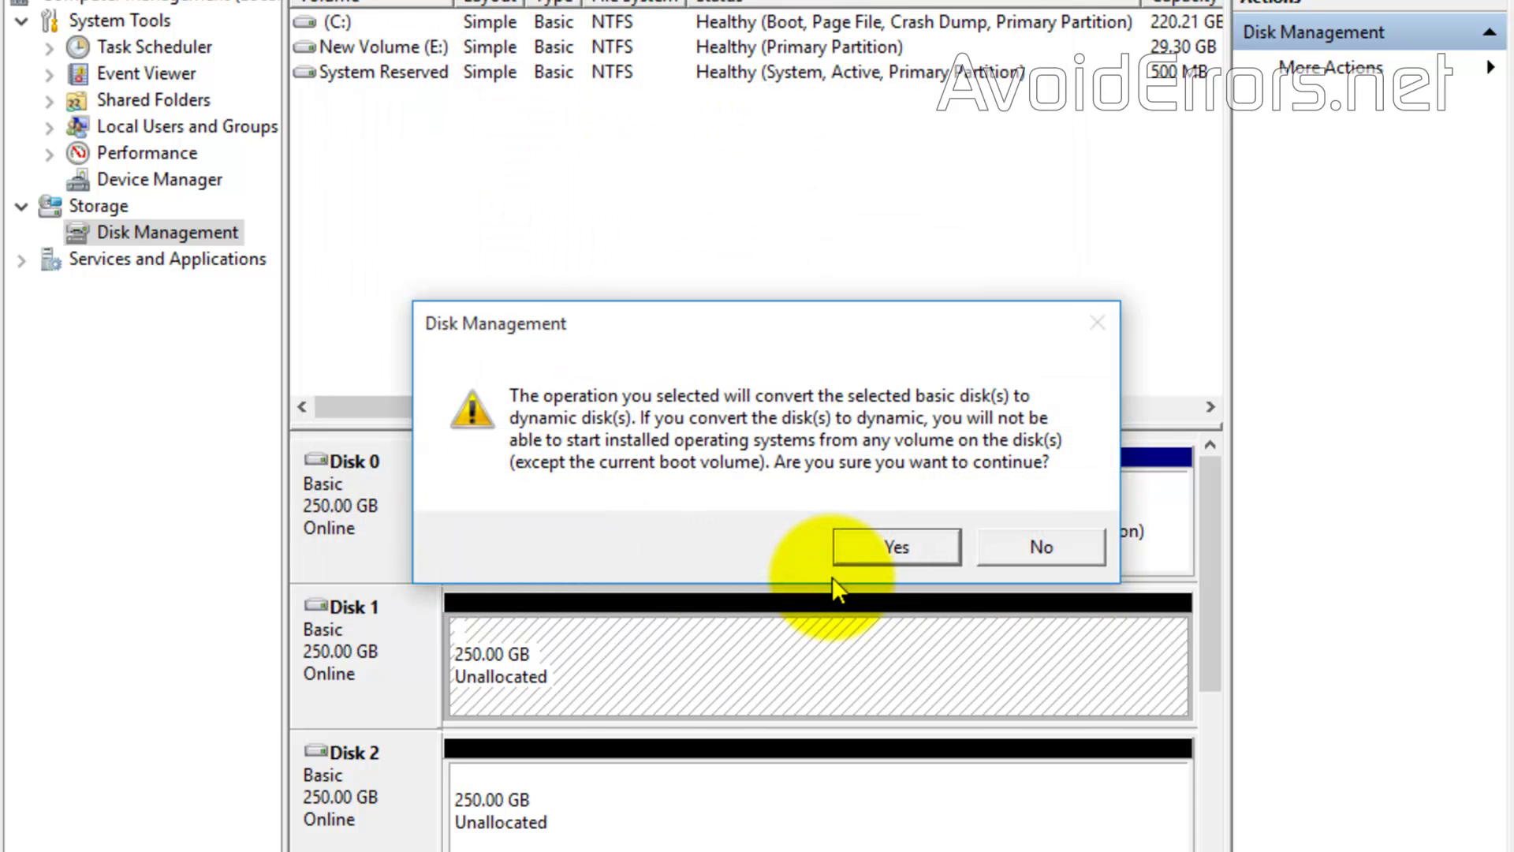
- Confirm converting Disk 1 and Disk 2 to dynamic disks
{"action": "left_click", "coordinate": [863, 546]}
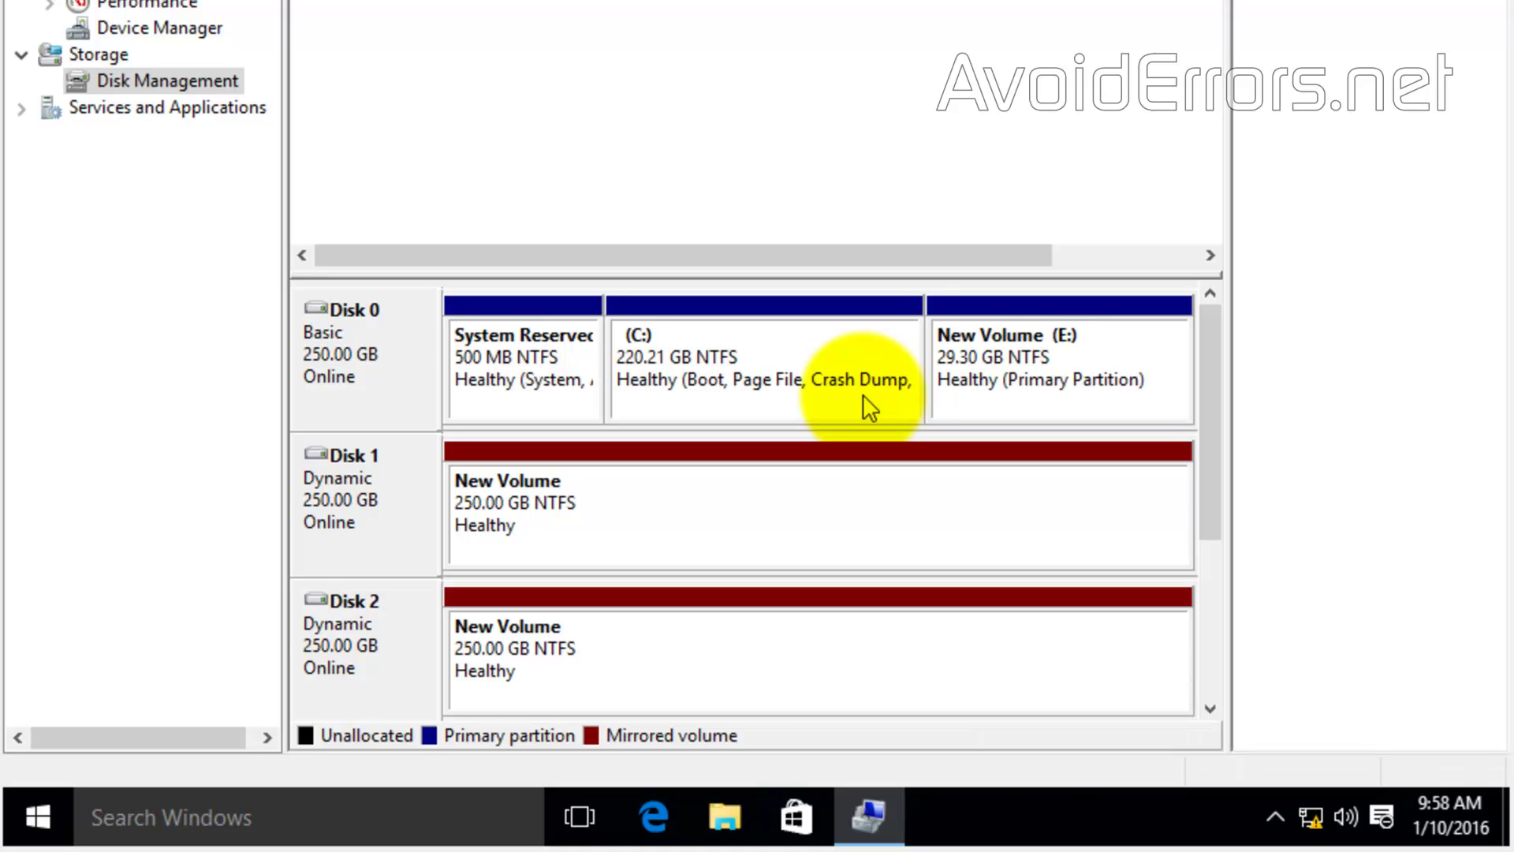
- Open F: from Disk 1 and create a folder named 'New folder' in it
{"action": "right_click", "coordinate": [810, 458]}
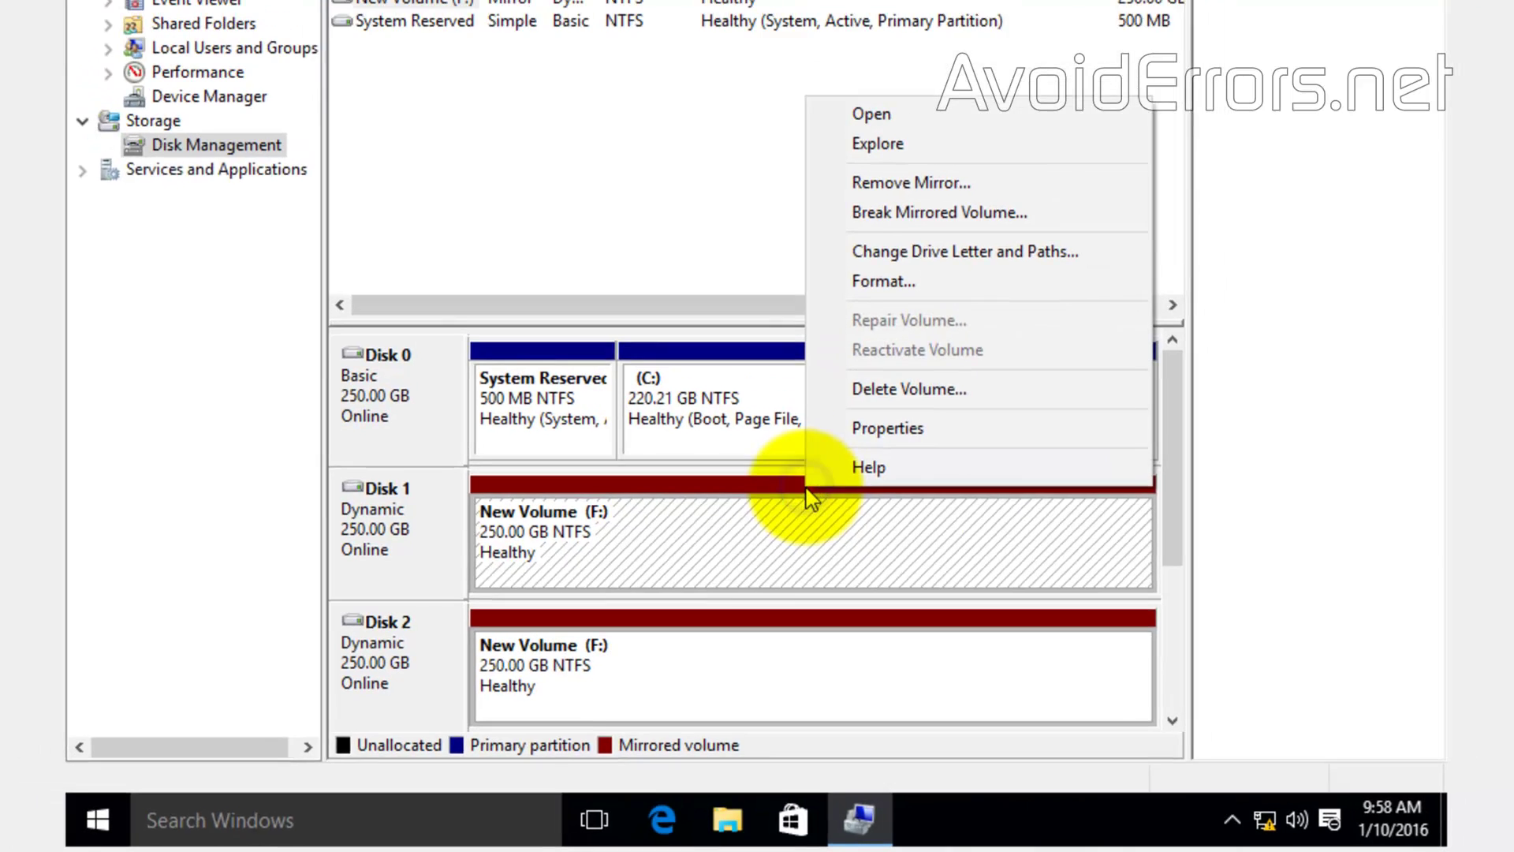
{"action": "left_click", "coordinate": [872, 114]}
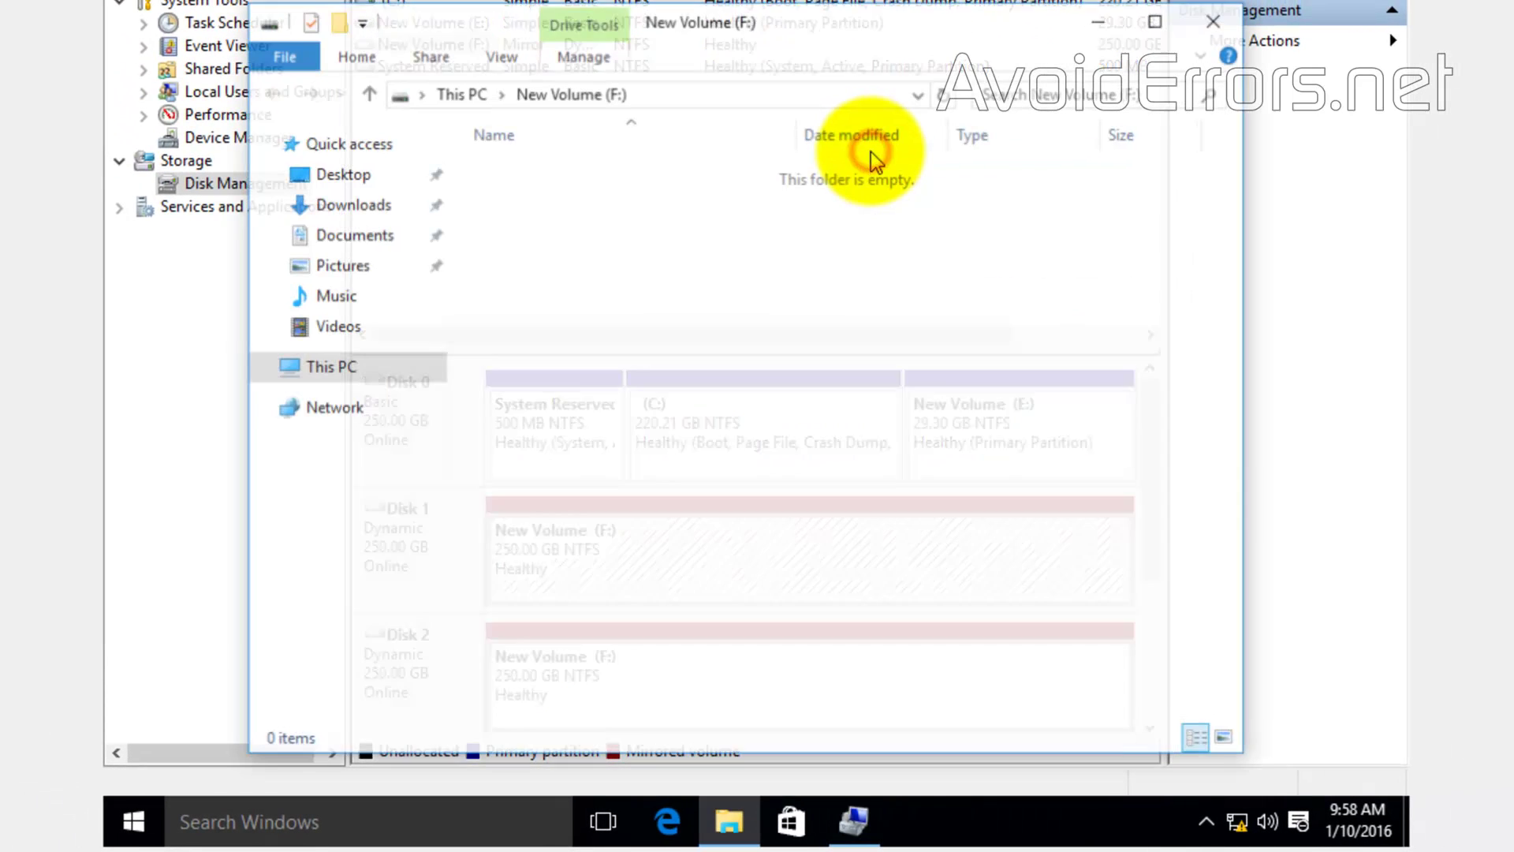
{"action": "right_click", "coordinate": [545, 224]}
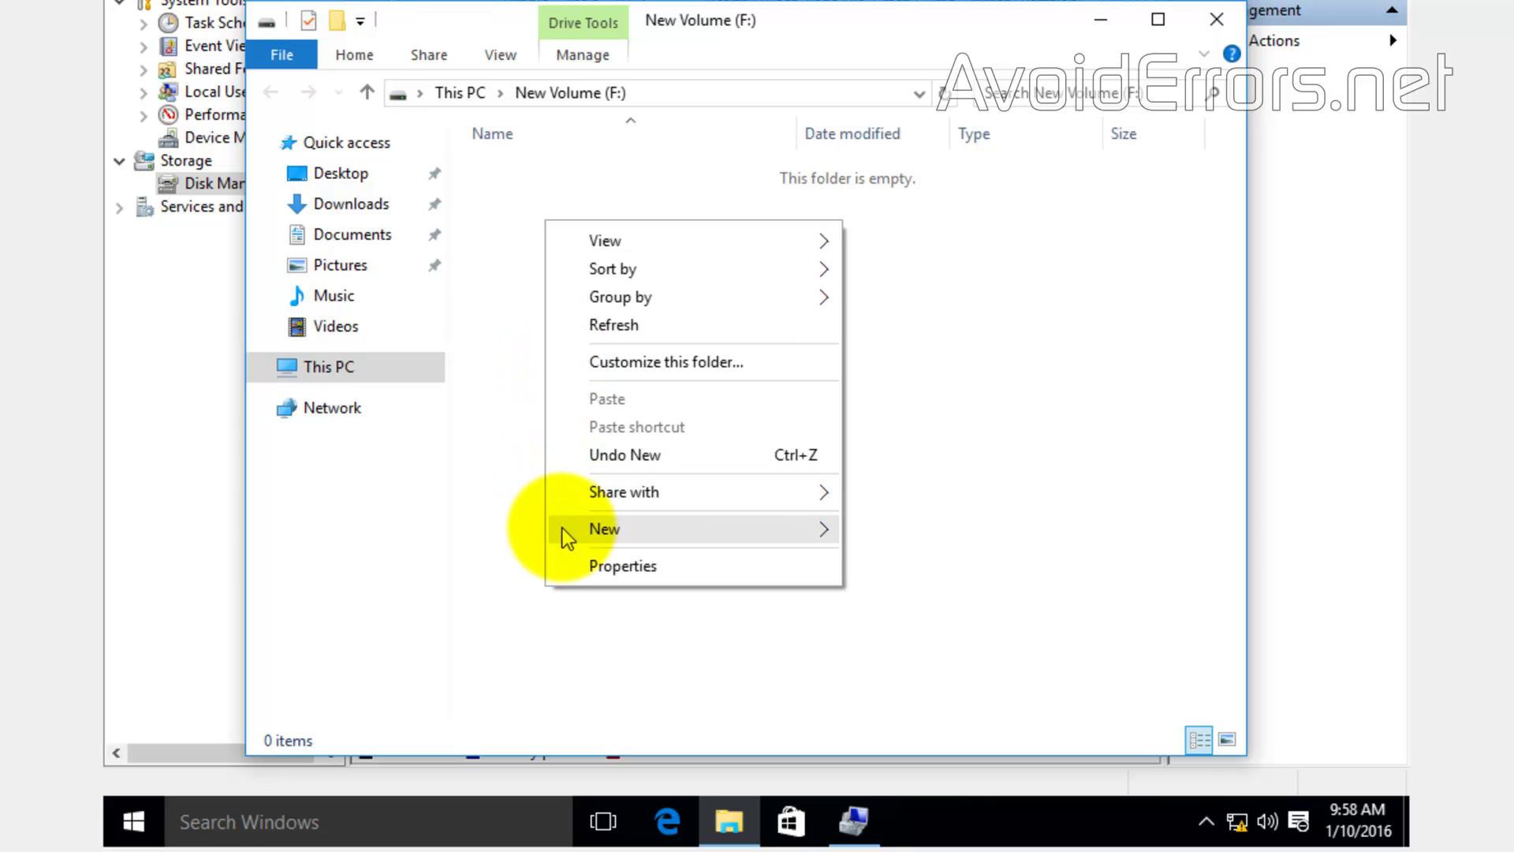
{"action": "mouse_move", "coordinate": [575, 529]}
{"action": "left_click", "coordinate": [926, 529]}
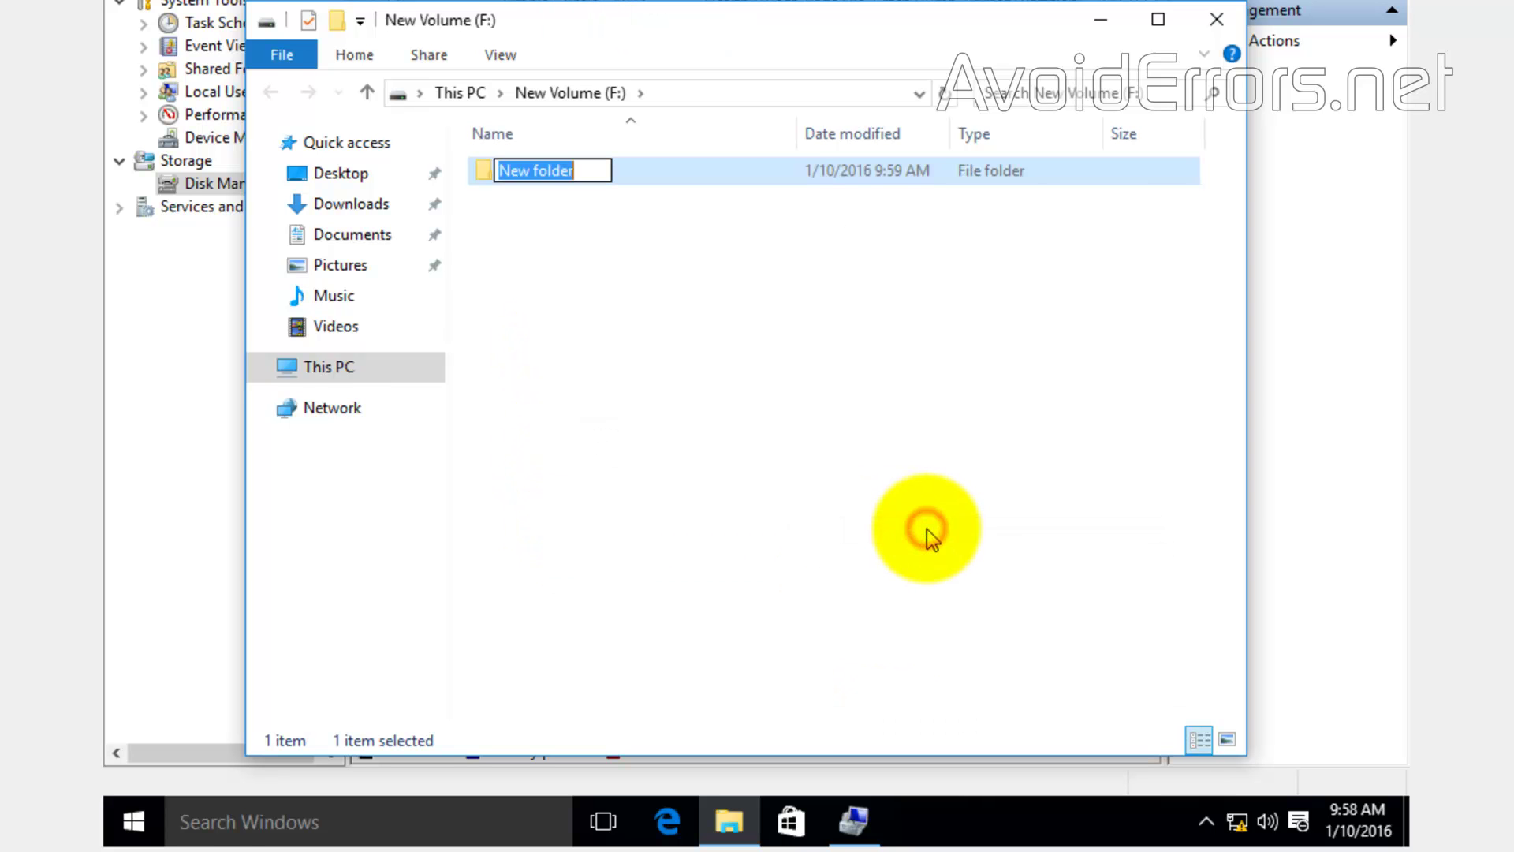
{"action": "left_click", "coordinate": [530, 198]}
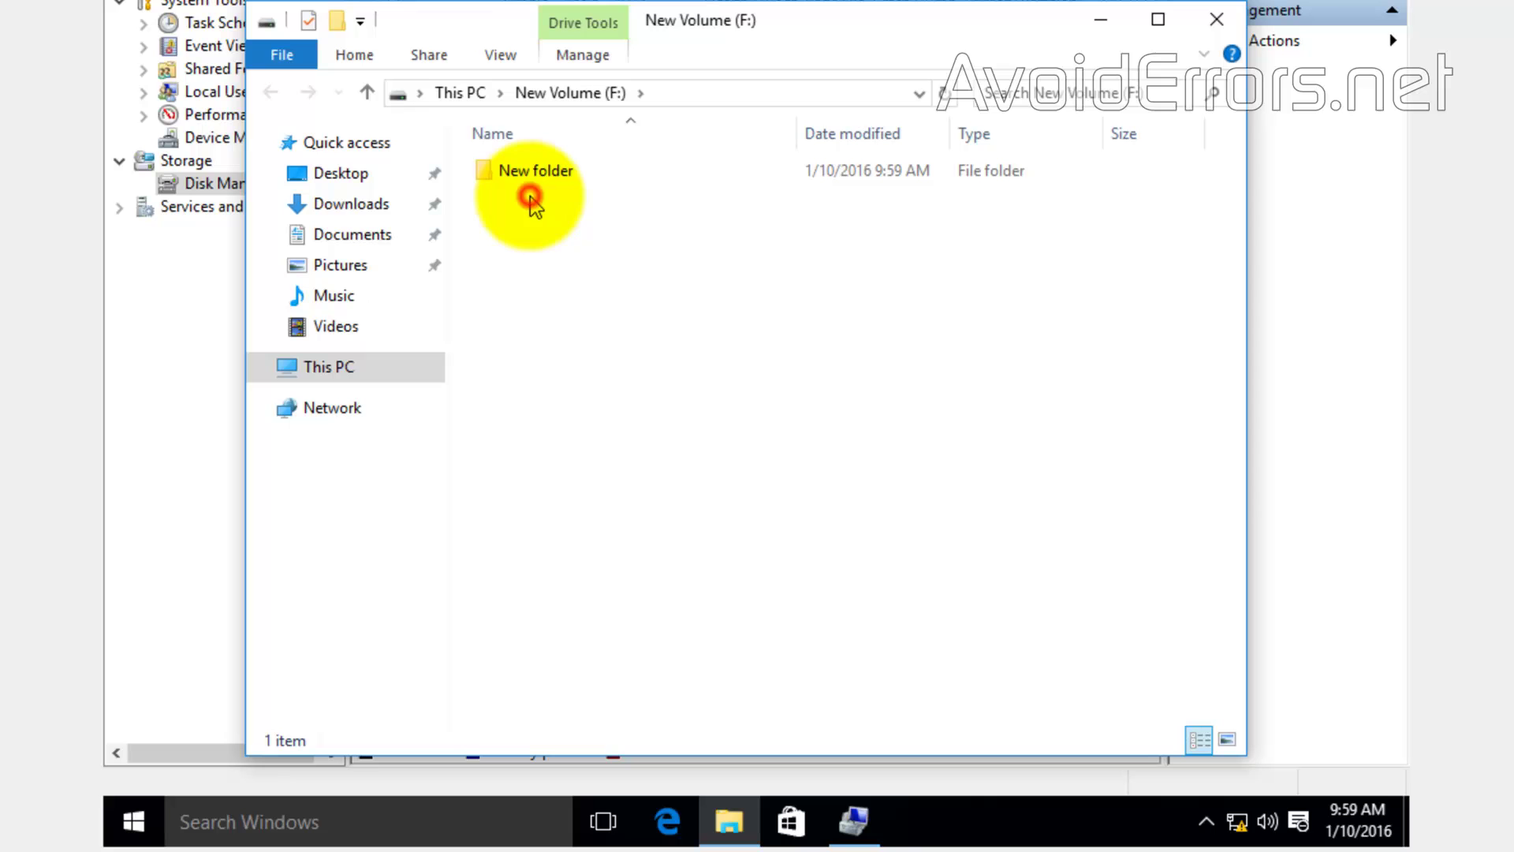
{"action": "left_click", "coordinate": [1218, 21]}
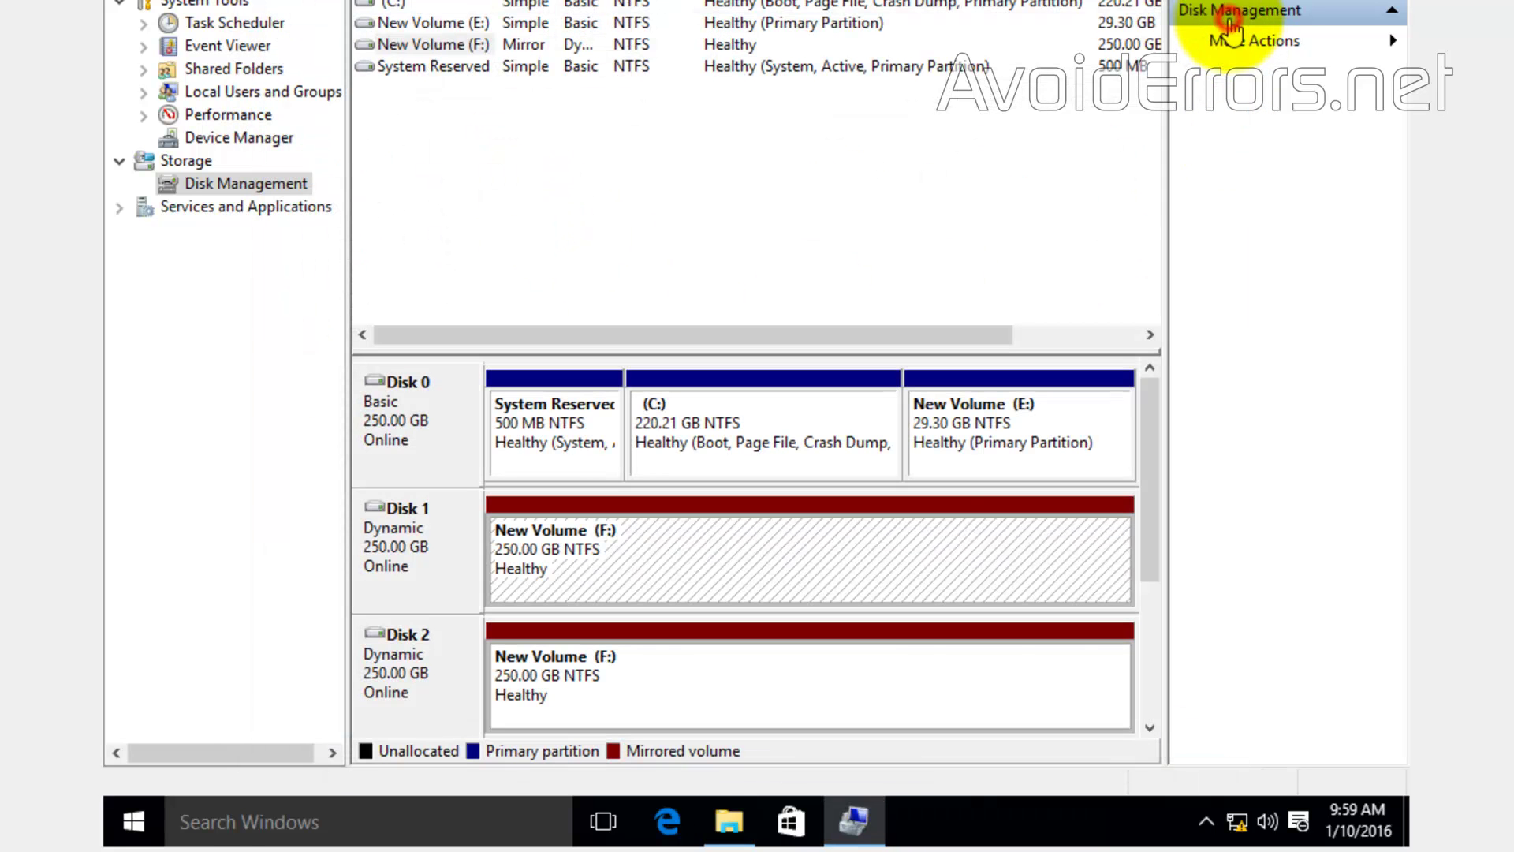
- Open F: from Disk 2 to verify the new folder appears there too
{"action": "left_click", "coordinate": [710, 639]}
{"action": "right_click", "coordinate": [709, 639]}
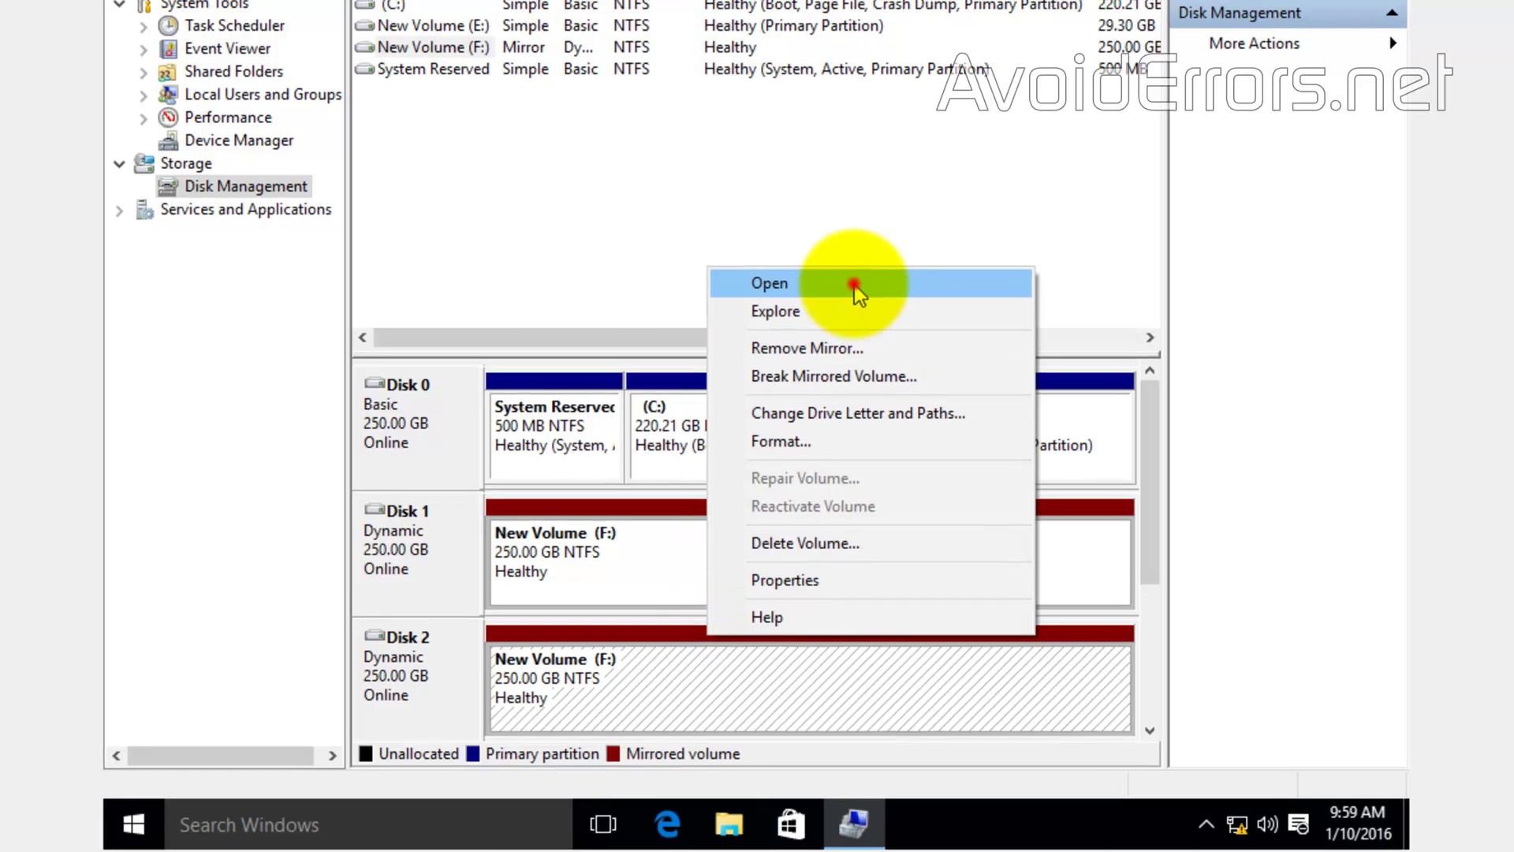
{"action": "left_click", "coordinate": [855, 281]}
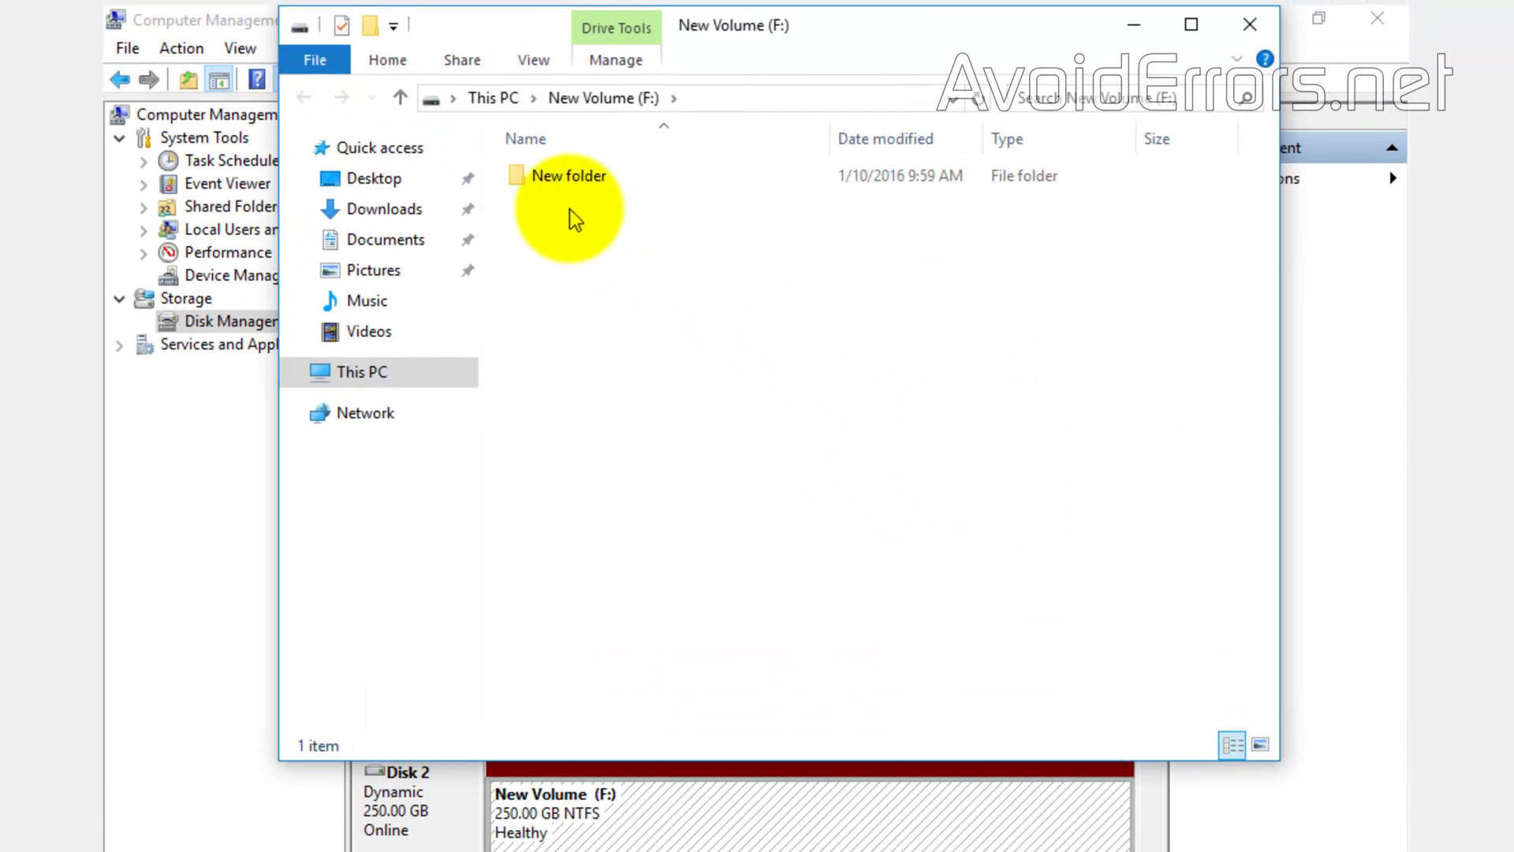
{"action": "left_click", "coordinate": [1245, 26]}
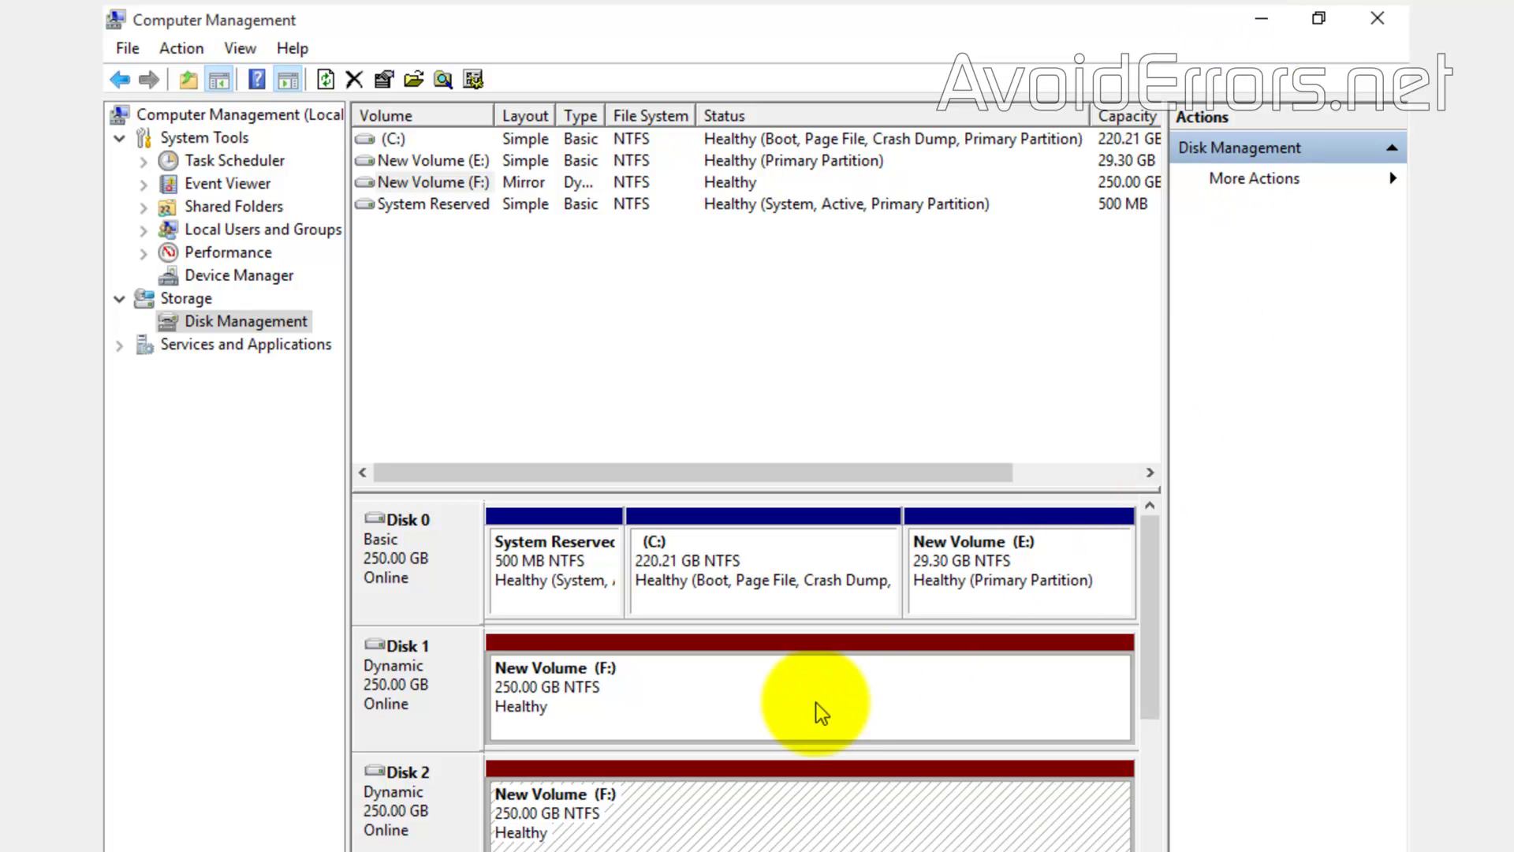
- Close Computer Management and select New Volume (F:) in This PC
{"action": "left_click", "coordinate": [1377, 19]}
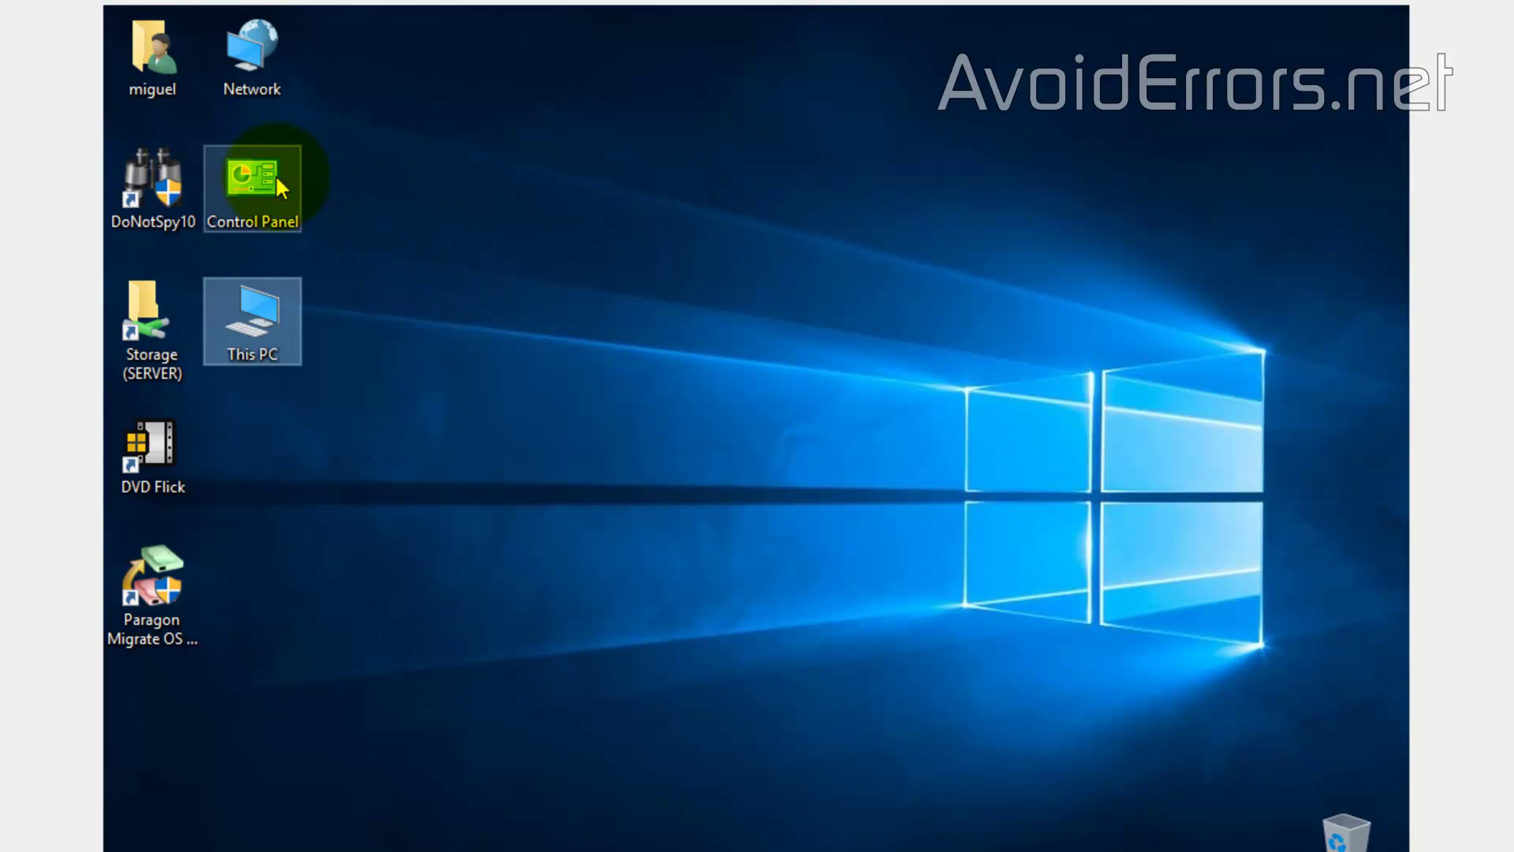
{"action": "double_click", "coordinate": [253, 313]}
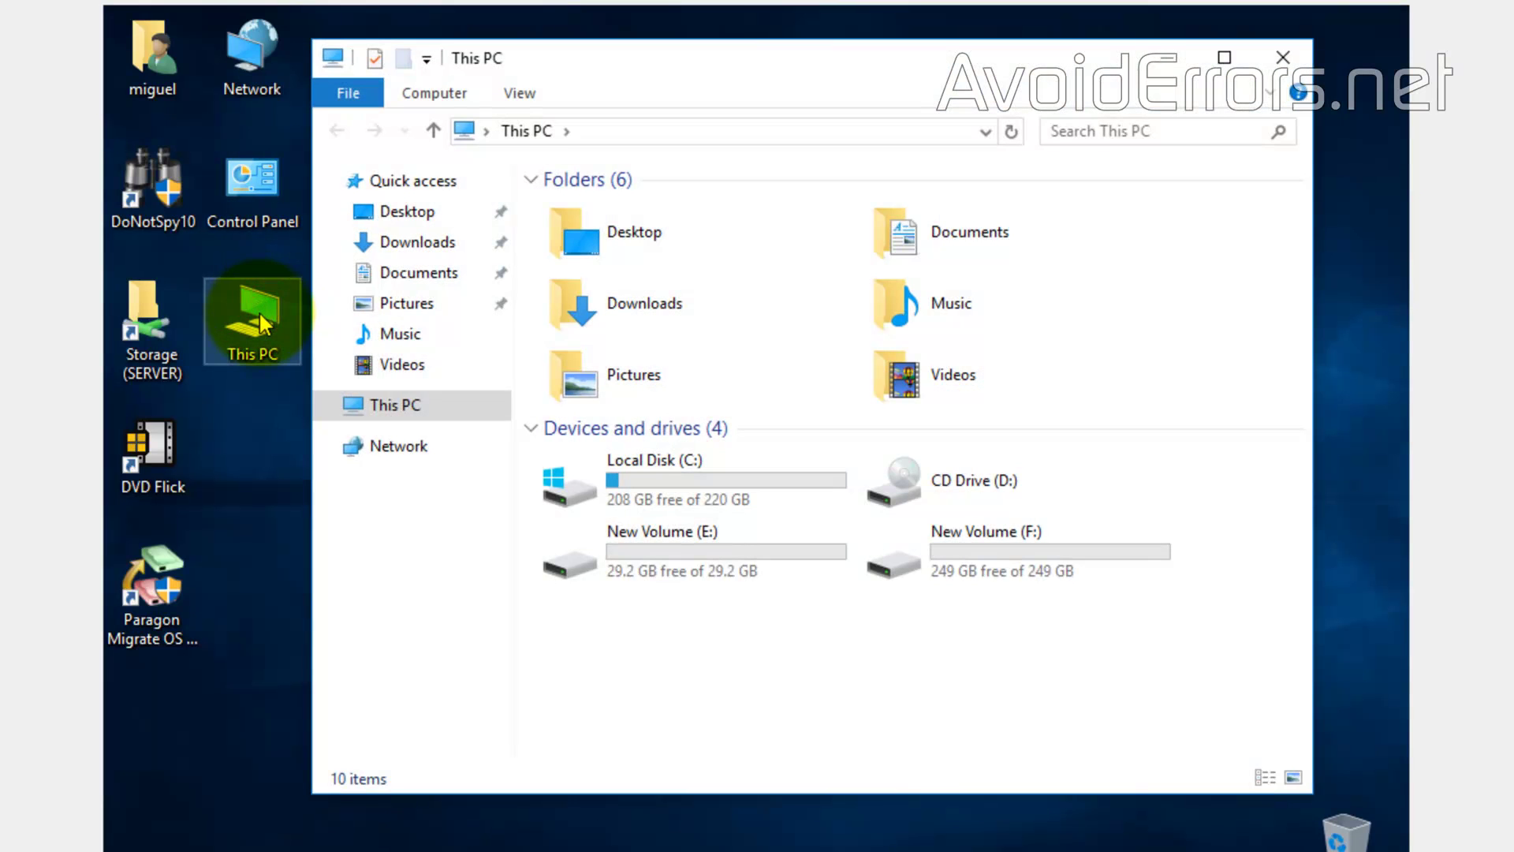
{"action": "left_click", "coordinate": [978, 552]}
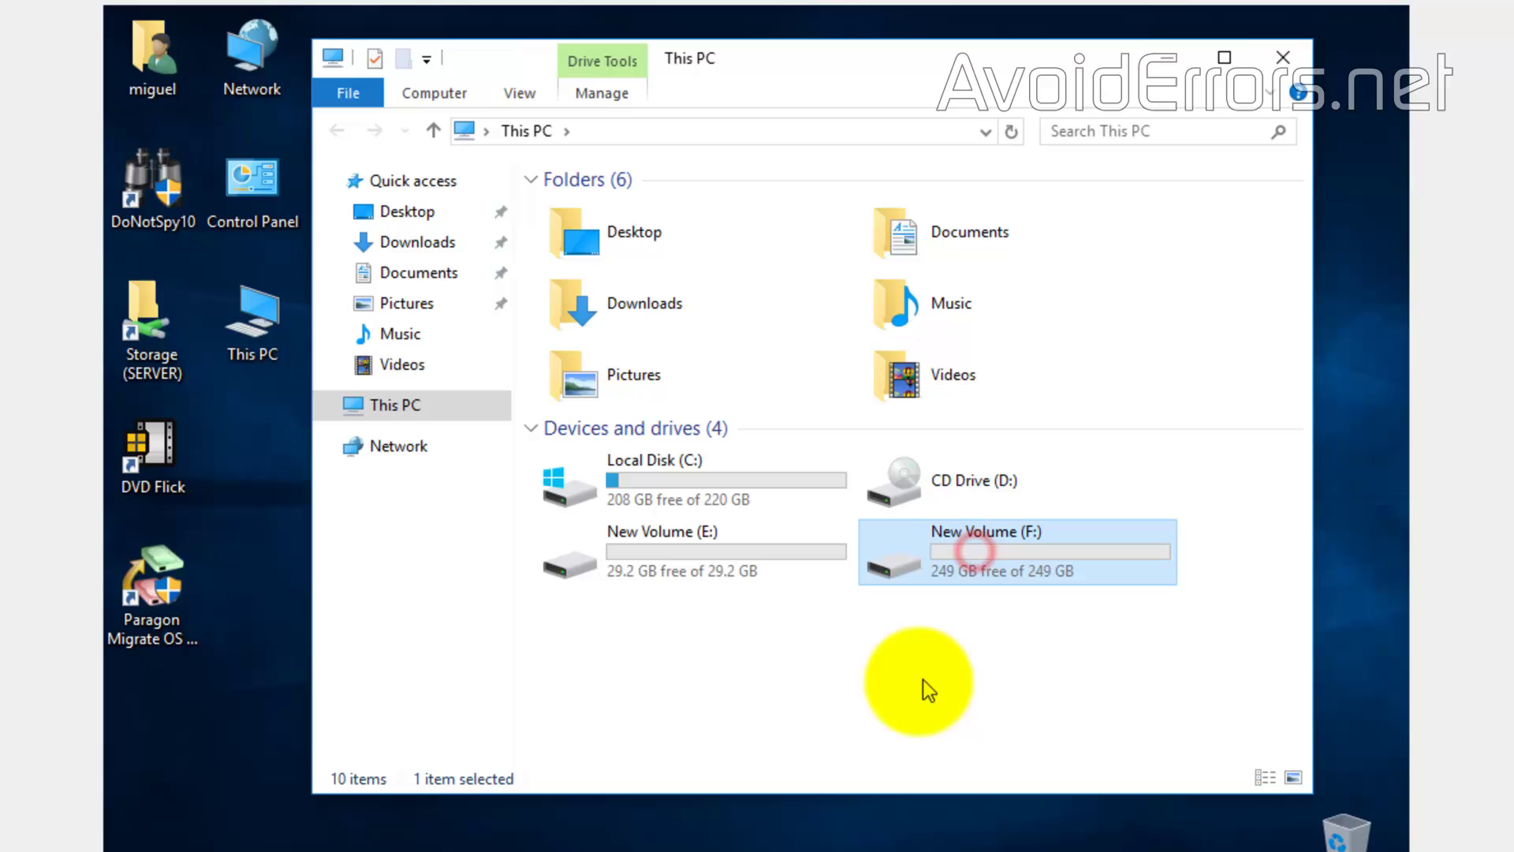